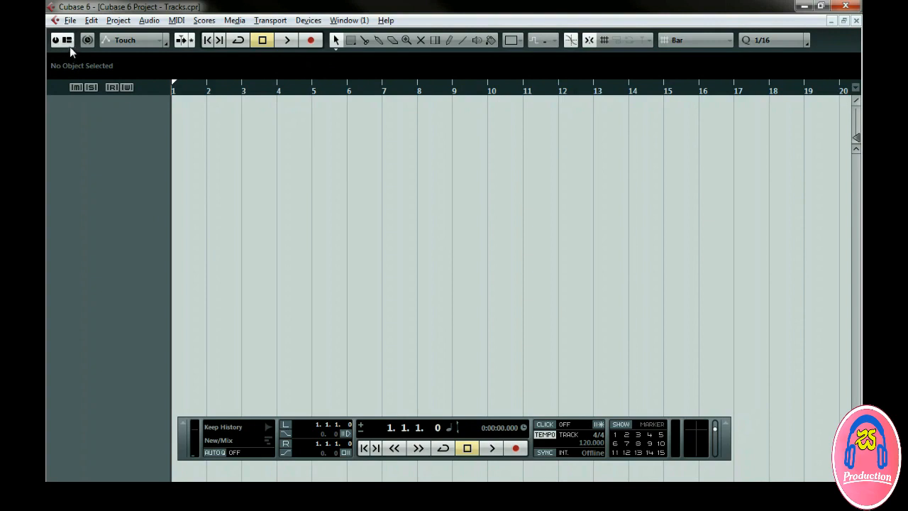
Configure the project window layout so the Inspector and Info Line are shown.
{"action": "left_click", "coordinate": [70, 46]}
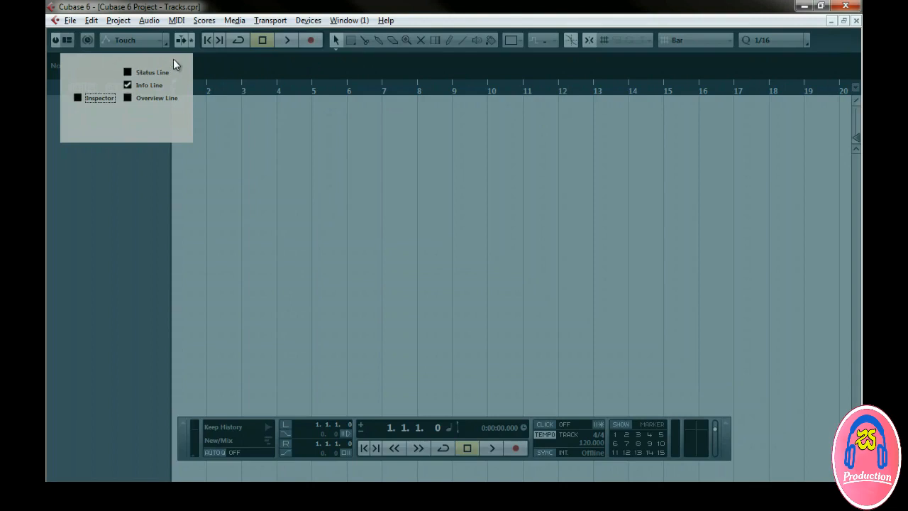
{"action": "left_click", "coordinate": [127, 71]}
{"action": "left_click", "coordinate": [127, 98]}
{"action": "left_click", "coordinate": [128, 83]}
{"action": "left_click", "coordinate": [129, 83]}
{"action": "left_click", "coordinate": [129, 72]}
{"action": "left_click", "coordinate": [126, 99]}
{"action": "left_click", "coordinate": [78, 98]}
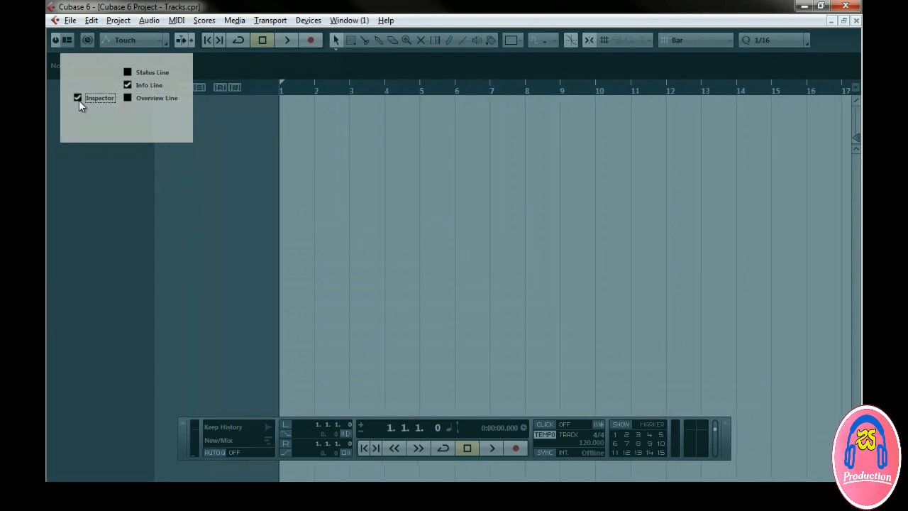
{"action": "left_click", "coordinate": [79, 100]}
{"action": "left_click", "coordinate": [79, 100]}
{"action": "left_click", "coordinate": [198, 169]}
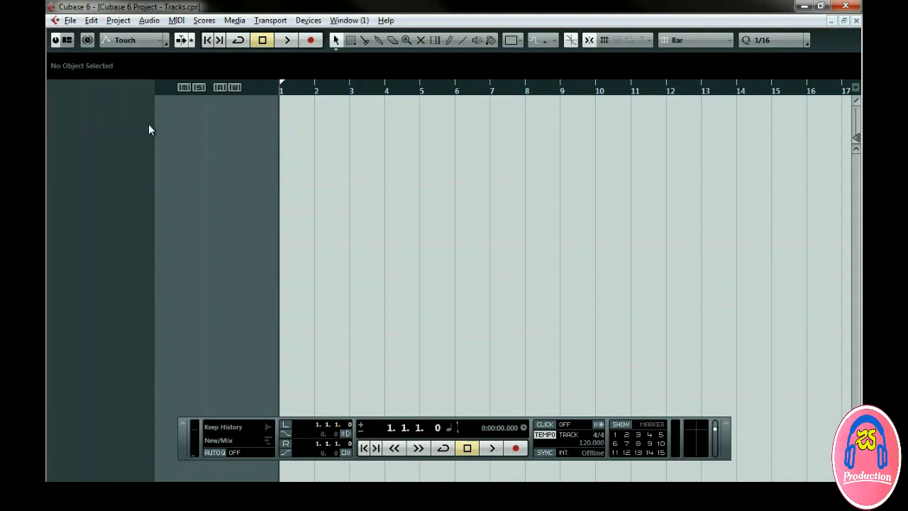
Add one MIDI track to the project.
{"action": "right_click", "coordinate": [218, 132]}
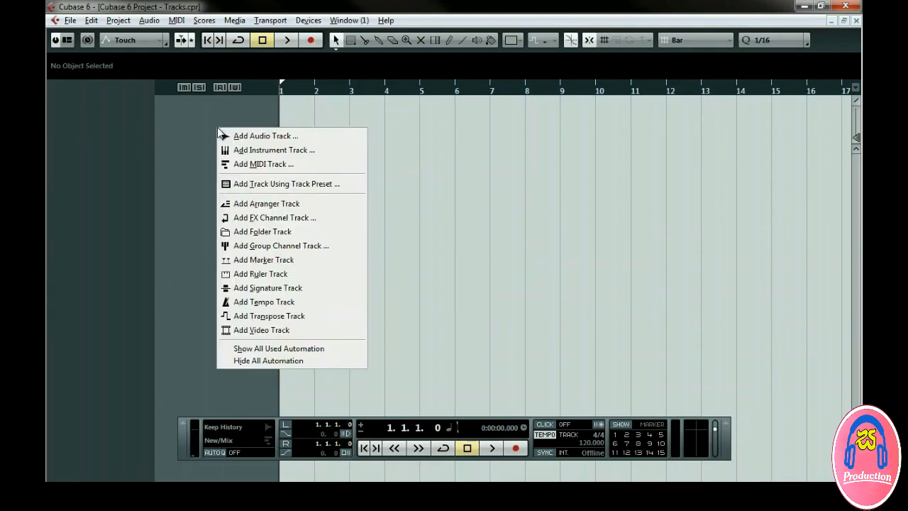
{"action": "left_click", "coordinate": [237, 164]}
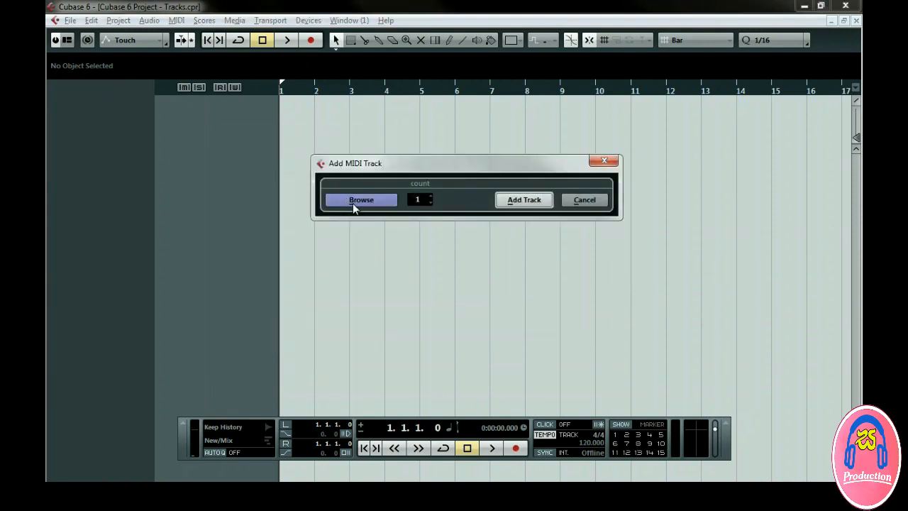
{"action": "left_click", "coordinate": [430, 197]}
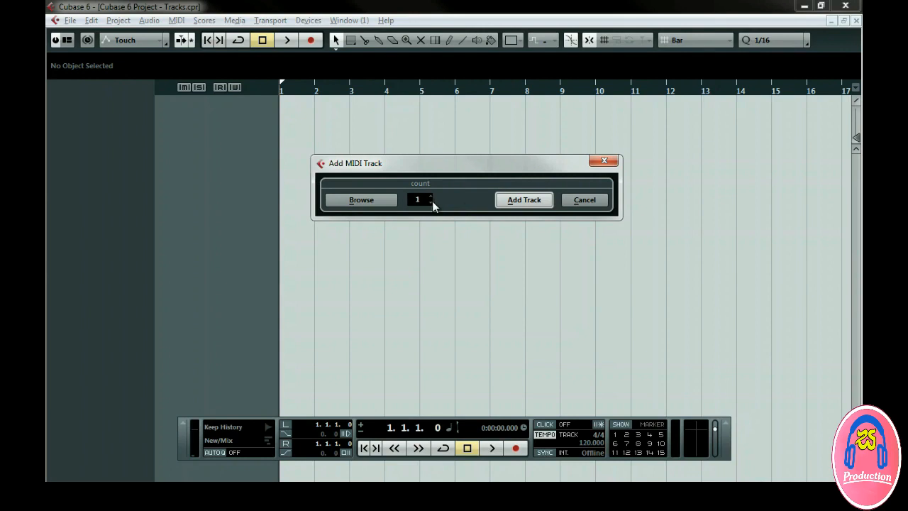
{"action": "left_click", "coordinate": [523, 203]}
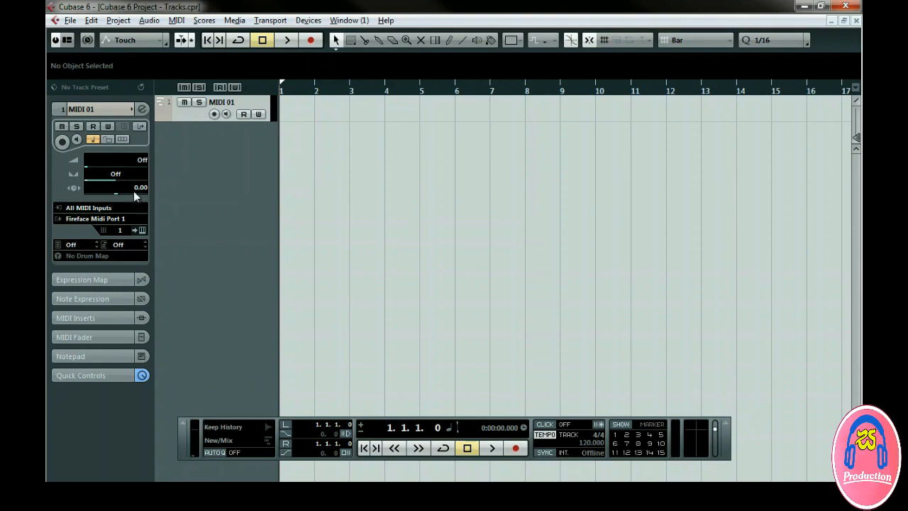
Add one stereo audio track and move it above the MIDI track.
{"action": "left_click", "coordinate": [118, 20]}
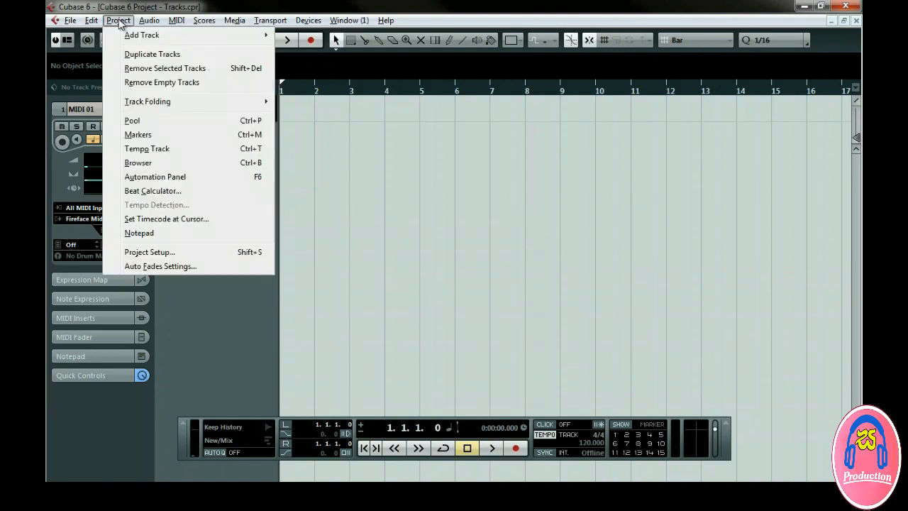
{"action": "mouse_move", "coordinate": [138, 38]}
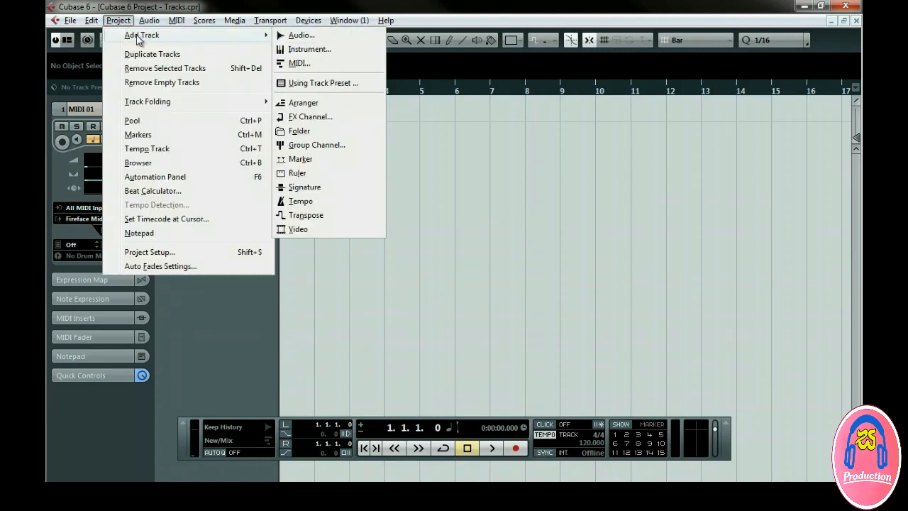
{"action": "left_click", "coordinate": [301, 35]}
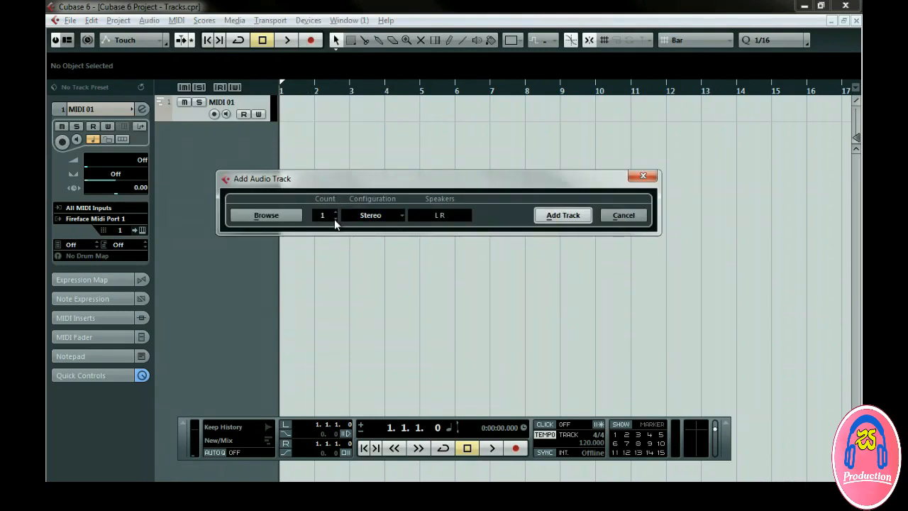
{"action": "left_click", "coordinate": [375, 220]}
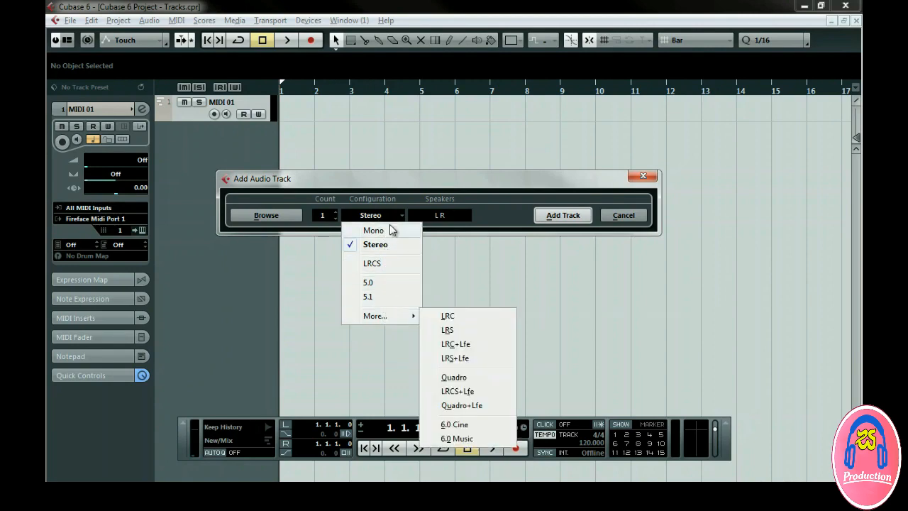
{"action": "left_click", "coordinate": [395, 197]}
{"action": "left_click", "coordinate": [563, 215]}
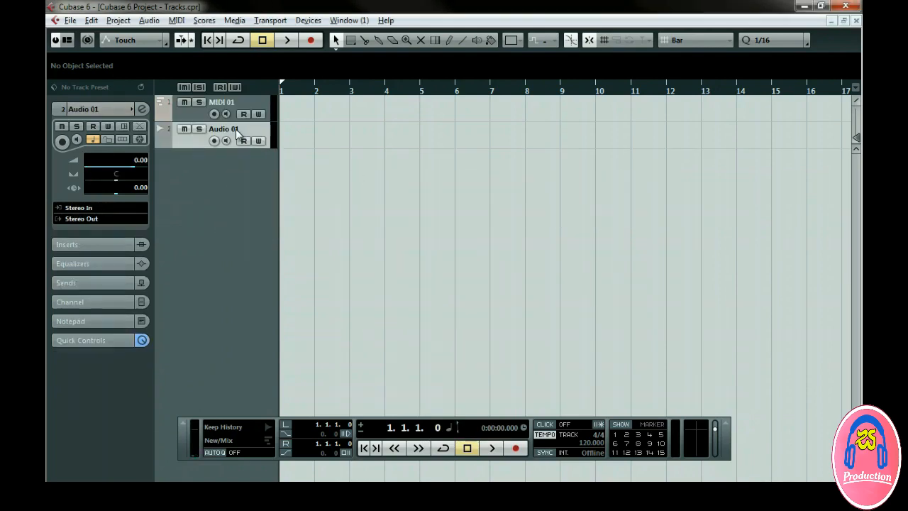
{"action": "left_click_drag", "start_coordinate": [236, 128], "coordinate": [234, 103]}
Add a marker track and move it to the top of the track list.
{"action": "right_click", "coordinate": [215, 170]}
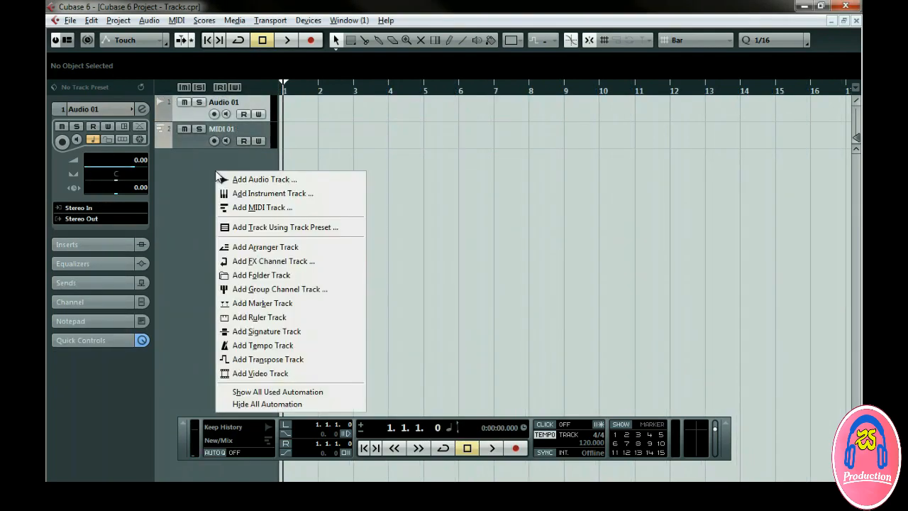
{"action": "left_click", "coordinate": [246, 303]}
{"action": "left_click_drag", "start_coordinate": [247, 130], "coordinate": [260, 102]}
With the Draw tool, insert markers at bars 2, 6 and 10 on the marker track.
{"action": "right_click", "coordinate": [309, 116]}
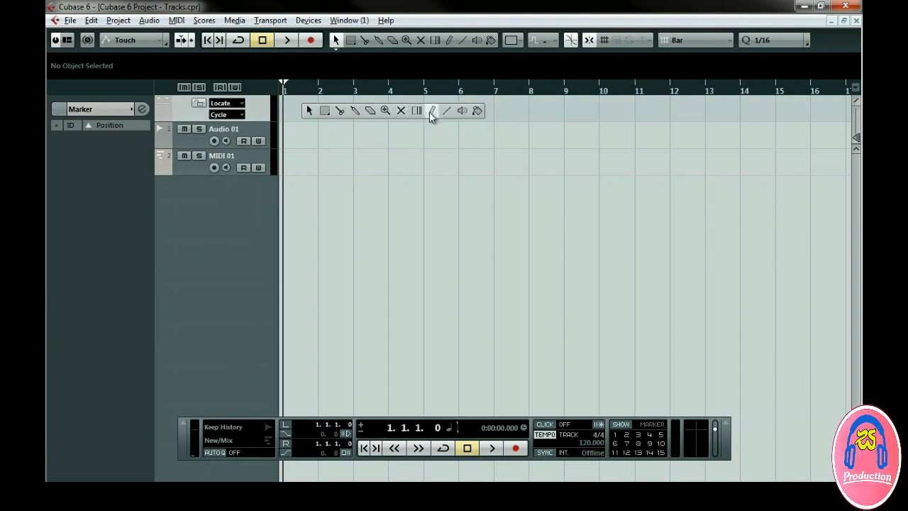
{"action": "left_click", "coordinate": [432, 113]}
{"action": "left_click", "coordinate": [323, 111]}
{"action": "left_click", "coordinate": [462, 112]}
{"action": "left_click", "coordinate": [604, 112]}
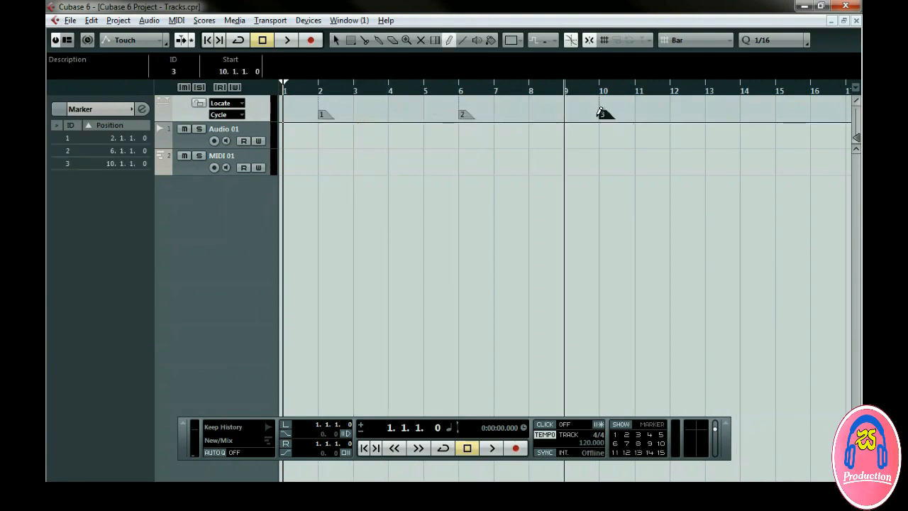
Locate the project cursor to markers 2, 3 and 1 from the transport's marker buttons.
{"action": "left_click", "coordinate": [627, 434]}
{"action": "left_click", "coordinate": [638, 435]}
{"action": "left_click", "coordinate": [615, 435]}
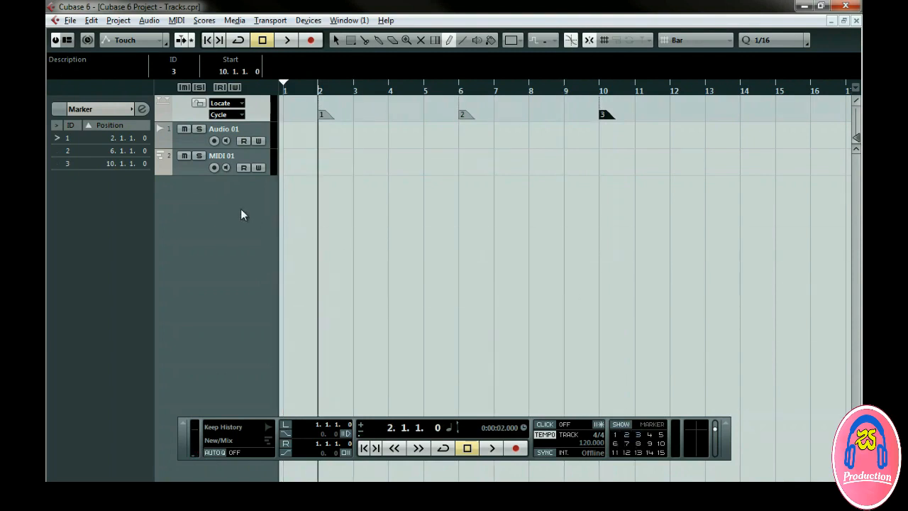
Switch back to the Object Selection tool, select the MIDI track and add a folder track.
{"action": "right_click", "coordinate": [296, 210]}
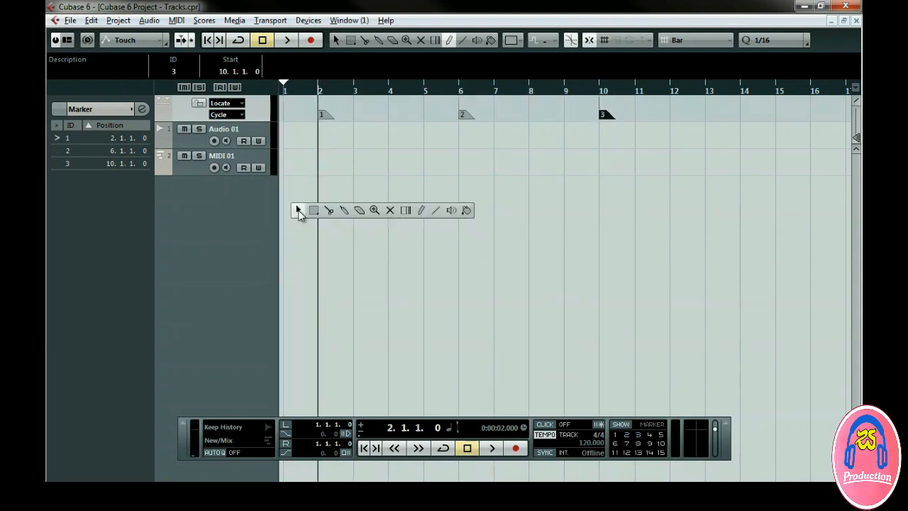
{"action": "left_click", "coordinate": [299, 210]}
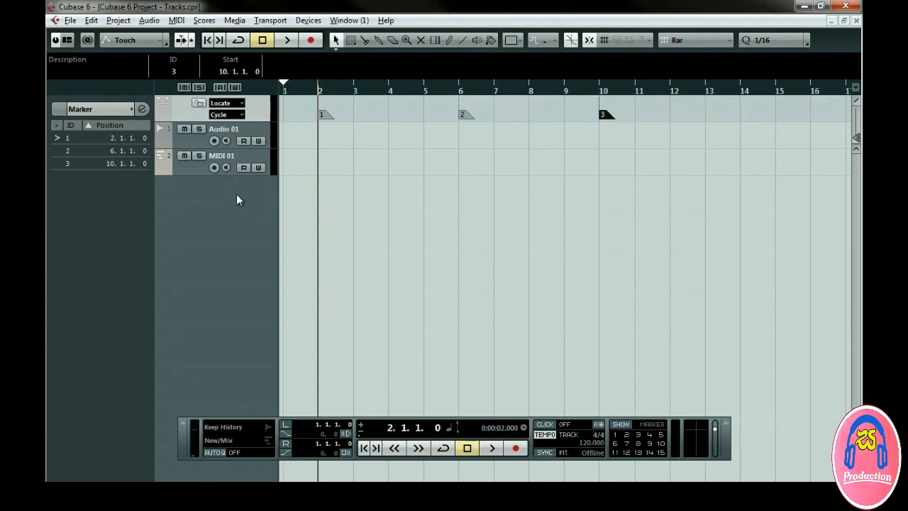
{"action": "left_click", "coordinate": [235, 156]}
{"action": "right_click", "coordinate": [244, 155]}
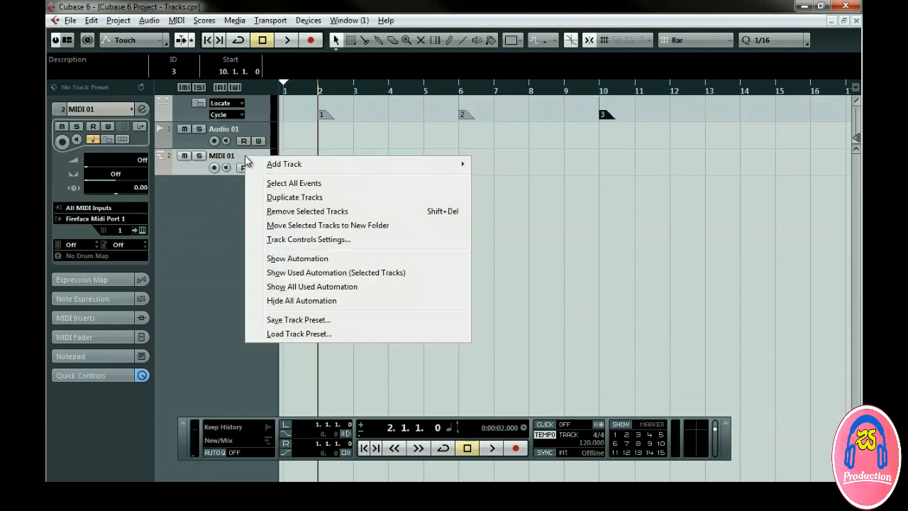
{"action": "mouse_move", "coordinate": [337, 171]}
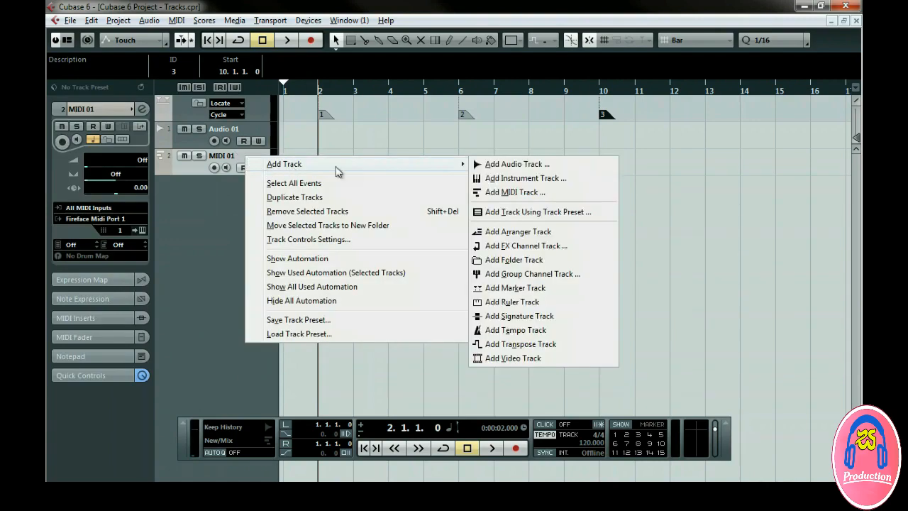
{"action": "left_click", "coordinate": [541, 260]}
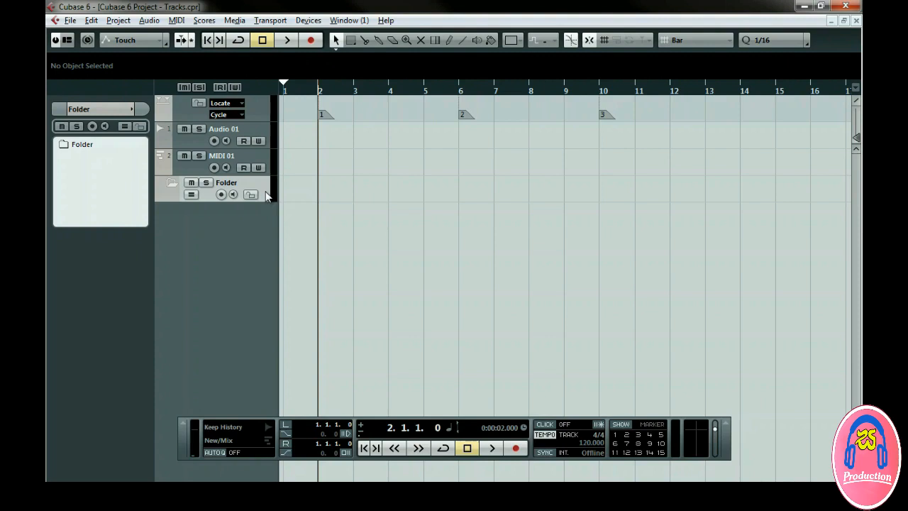
Move the MIDI and audio tracks into the folder track, collapsing and expanding the folder.
{"action": "left_click_drag", "start_coordinate": [264, 163], "coordinate": [263, 178]}
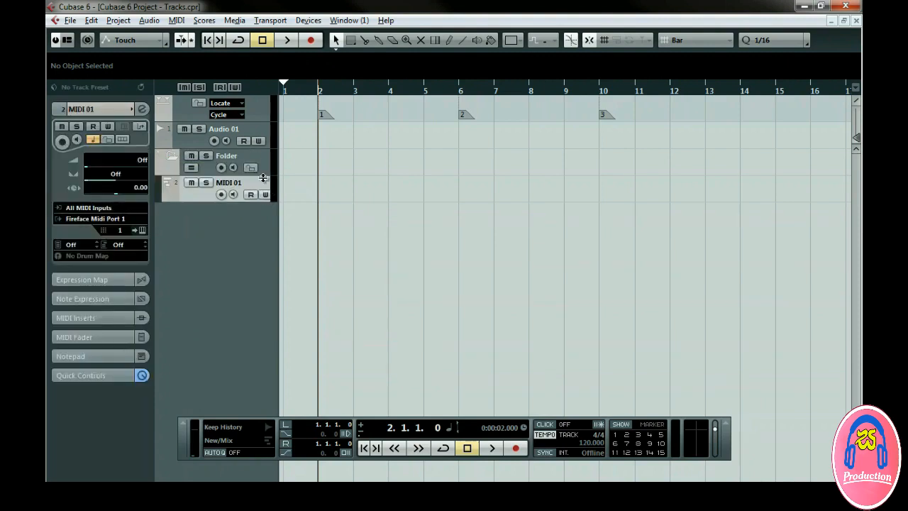
{"action": "left_click_drag", "start_coordinate": [261, 128], "coordinate": [259, 182]}
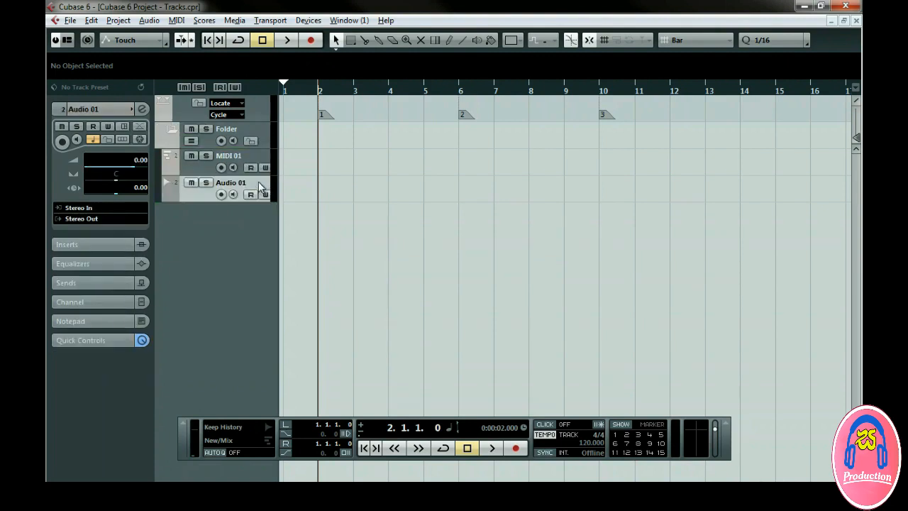
{"action": "left_click", "coordinate": [170, 129]}
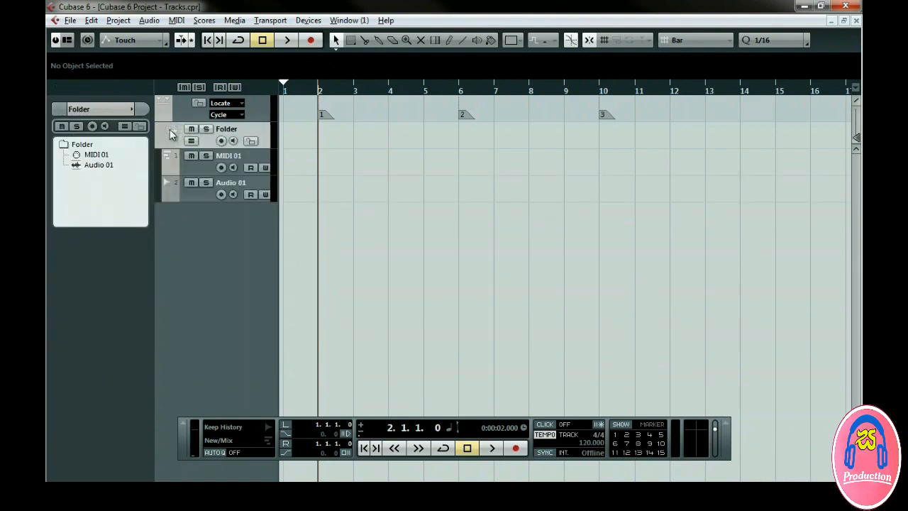
{"action": "left_click", "coordinate": [169, 129]}
{"action": "left_click", "coordinate": [169, 129]}
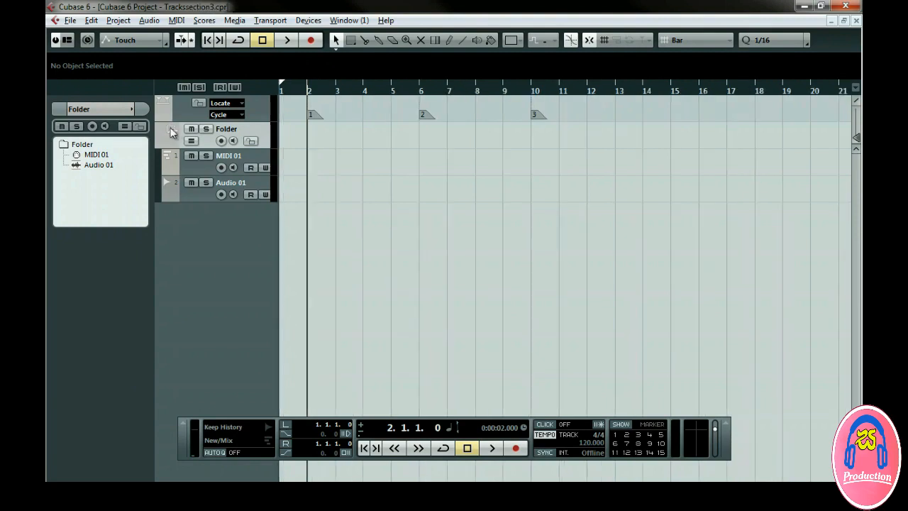
With the Draw tool, draw a MIDI part and an audio part from bar 8 to bar 11.
{"action": "left_click", "coordinate": [449, 40]}
{"action": "mouse_move", "coordinate": [305, 162]}
{"action": "left_mouse_down"}
{"action": "mouse_move", "coordinate": [347, 178]}
{"action": "mouse_move", "coordinate": [426, 185]}
{"action": "mouse_move", "coordinate": [490, 162]}
{"action": "left_mouse_up"}
{"action": "mouse_move", "coordinate": [477, 186]}
{"action": "left_mouse_down"}
{"action": "mouse_move", "coordinate": [533, 188]}
{"action": "mouse_move", "coordinate": [559, 179]}
{"action": "left_mouse_up"}
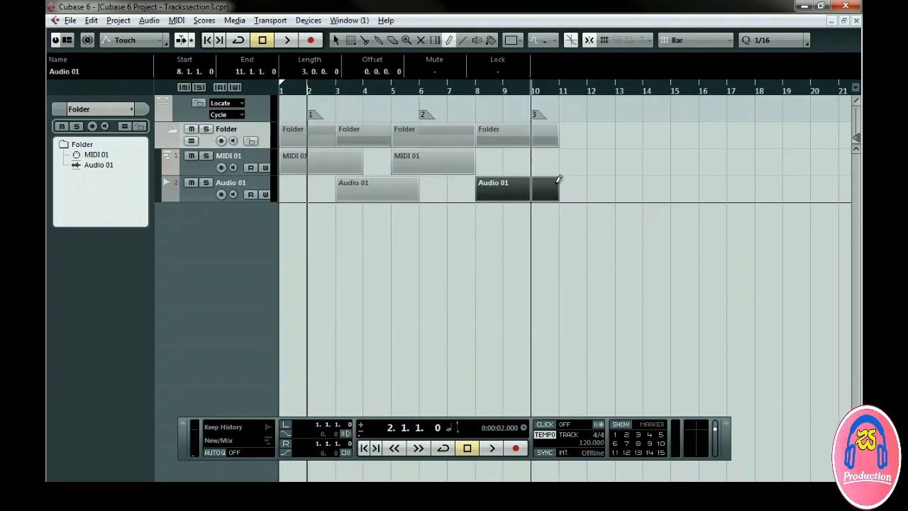
Color the selected audio part from bar 8 to 11 with Color 6.
{"action": "left_click", "coordinate": [513, 42]}
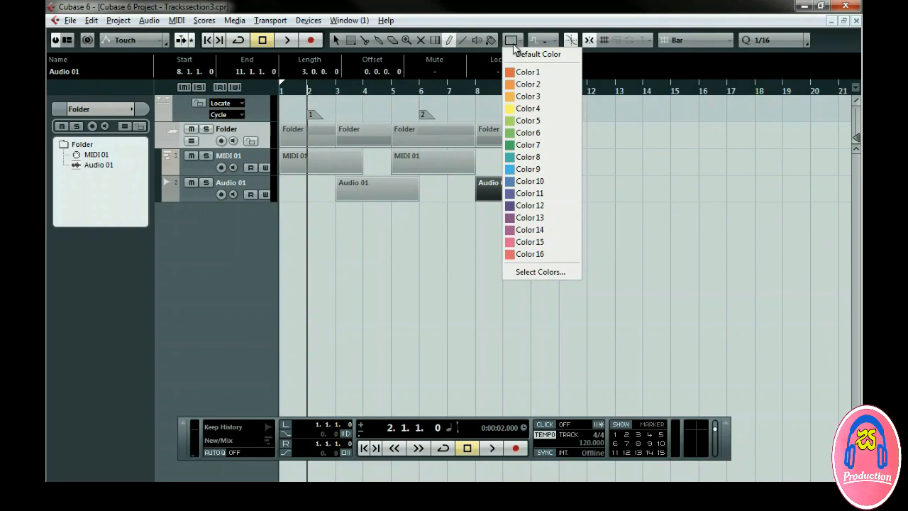
{"action": "left_click", "coordinate": [528, 132]}
{"action": "key", "text": "1"}
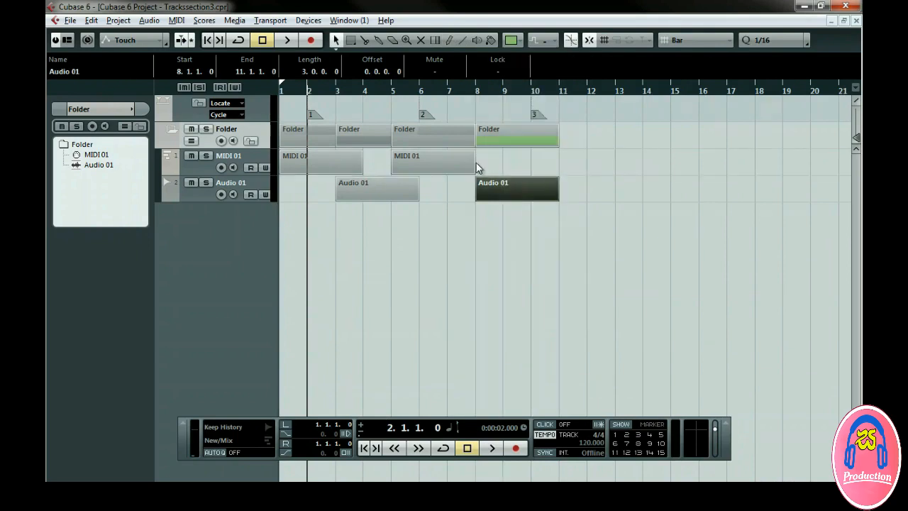
Color the MIDI part spanning bars 5 to 8 teal and deselect it.
{"action": "left_click", "coordinate": [474, 163]}
{"action": "left_click", "coordinate": [515, 42]}
{"action": "left_click", "coordinate": [523, 151]}
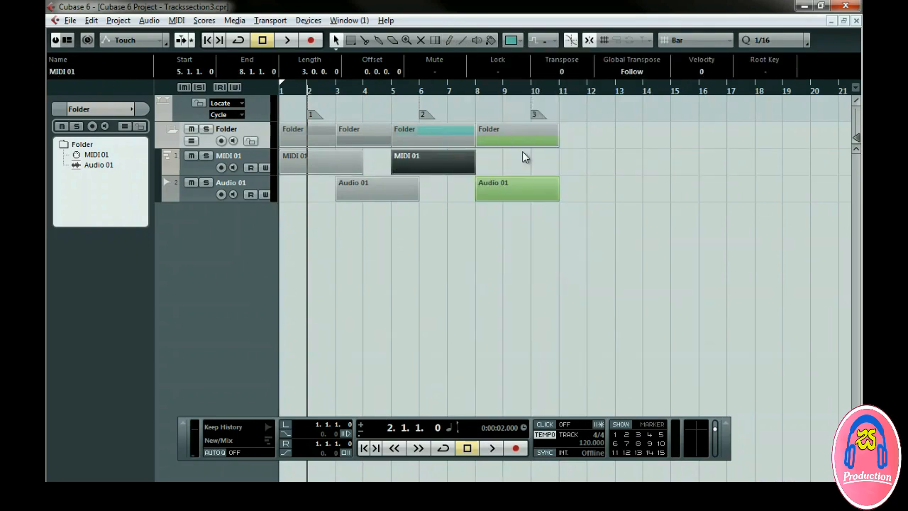
{"action": "left_click", "coordinate": [350, 220]}
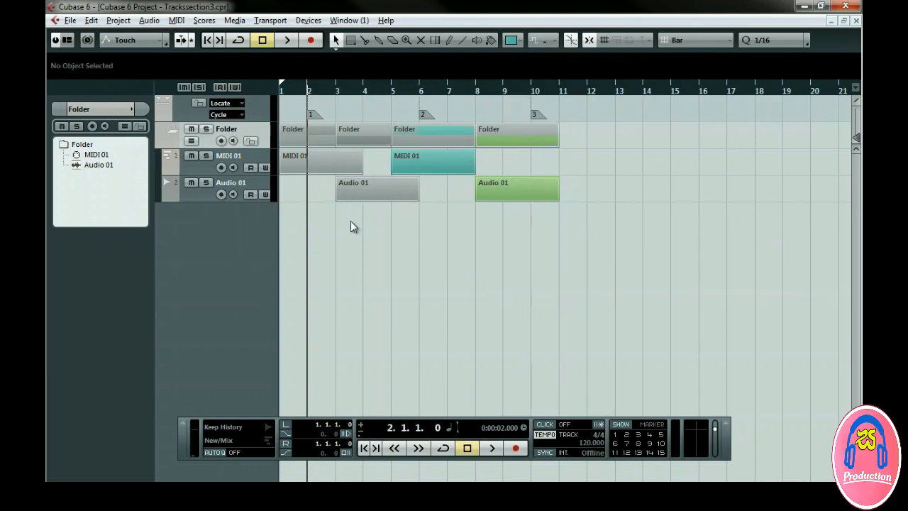
Set the audio track's color to Color 14.
{"action": "left_click", "coordinate": [178, 198]}
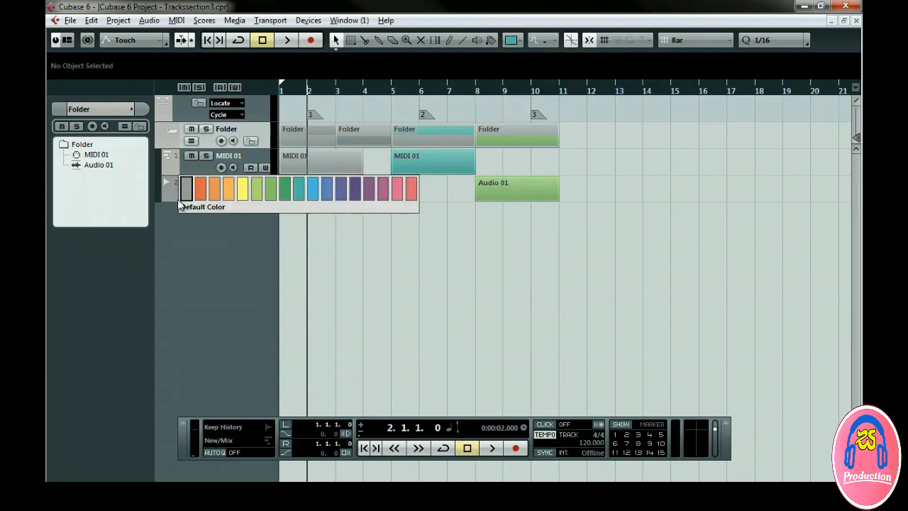
{"action": "left_click", "coordinate": [383, 189]}
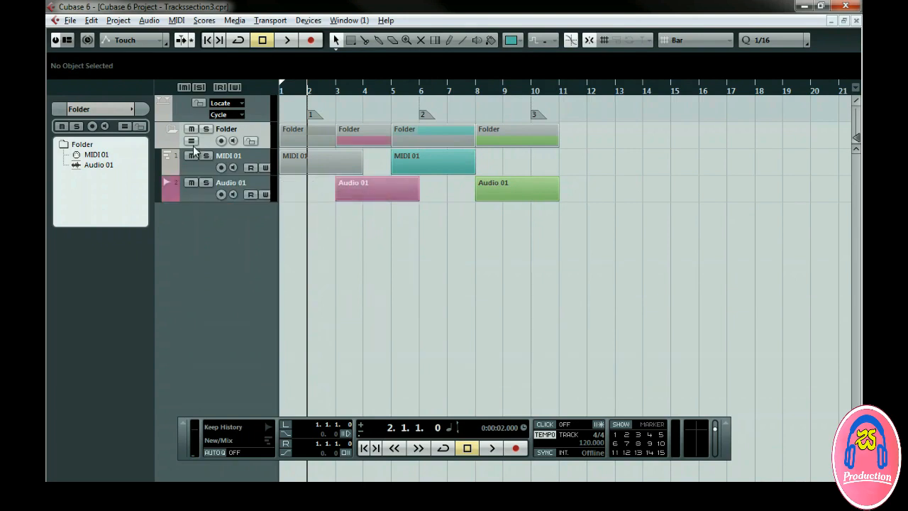
Collapse and expand the folder track a few times.
{"action": "left_click", "coordinate": [170, 131]}
{"action": "left_click", "coordinate": [171, 130]}
{"action": "left_click", "coordinate": [171, 131]}
{"action": "left_click", "coordinate": [171, 131]}
Turn on Enlarge Selected Track in the Editing – Project & Mixer preferences.
{"action": "left_click", "coordinate": [71, 22]}
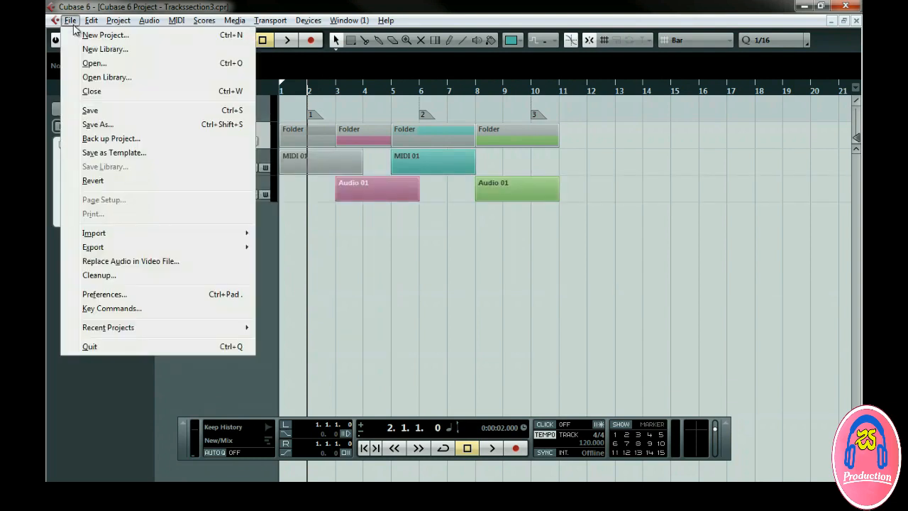
{"action": "left_click", "coordinate": [119, 294]}
{"action": "left_click", "coordinate": [95, 148]}
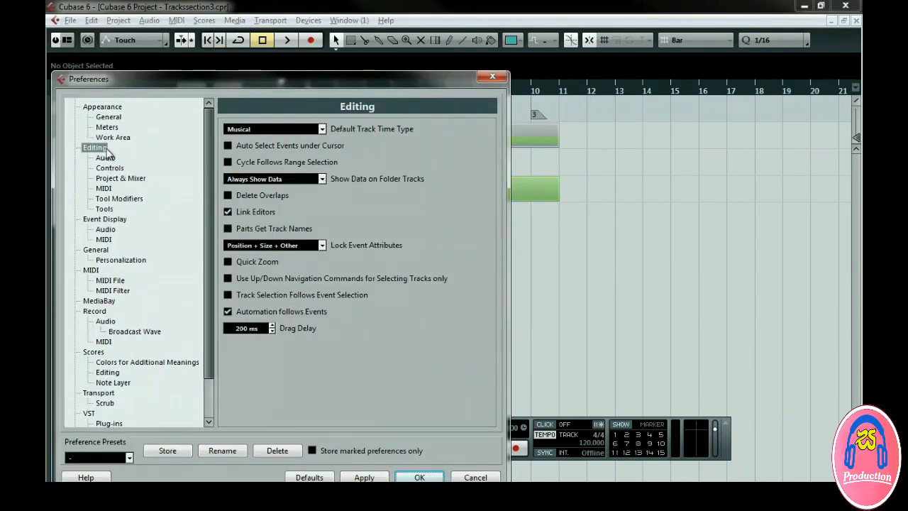
{"action": "left_click", "coordinate": [138, 181]}
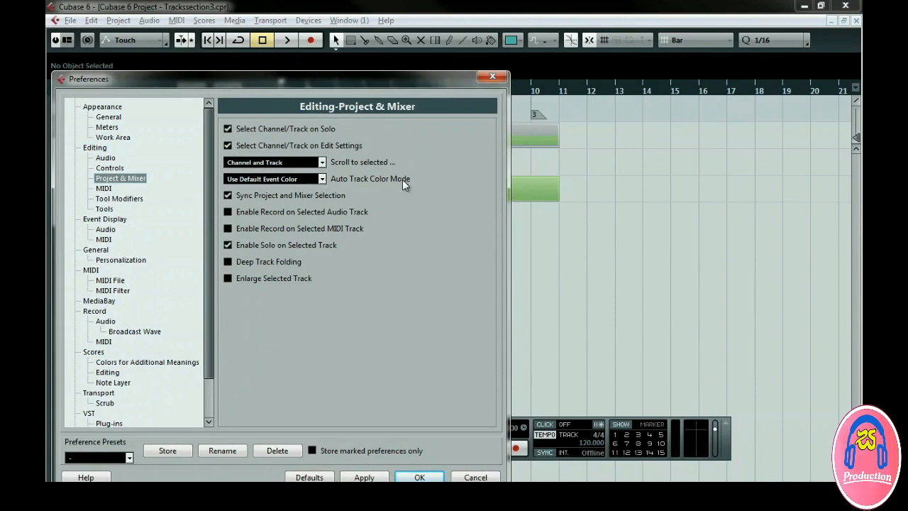
{"action": "left_click", "coordinate": [323, 179]}
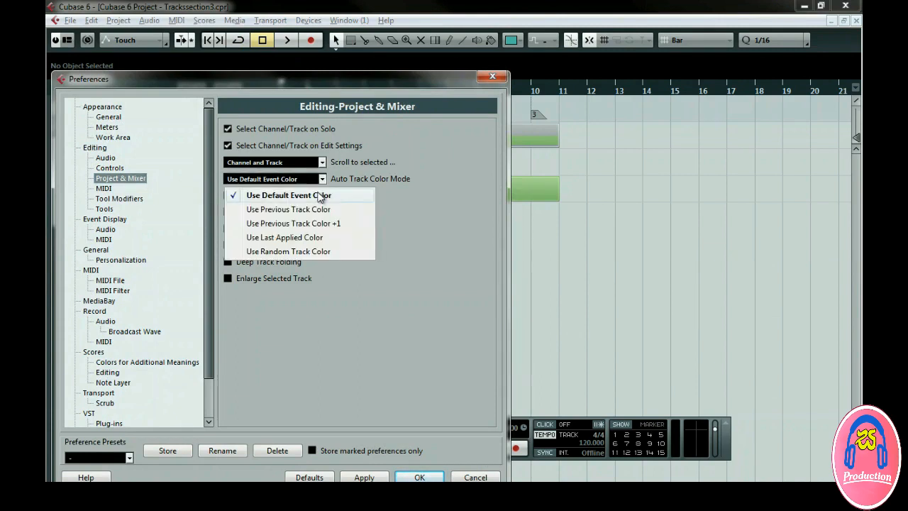
{"action": "left_click", "coordinate": [410, 219]}
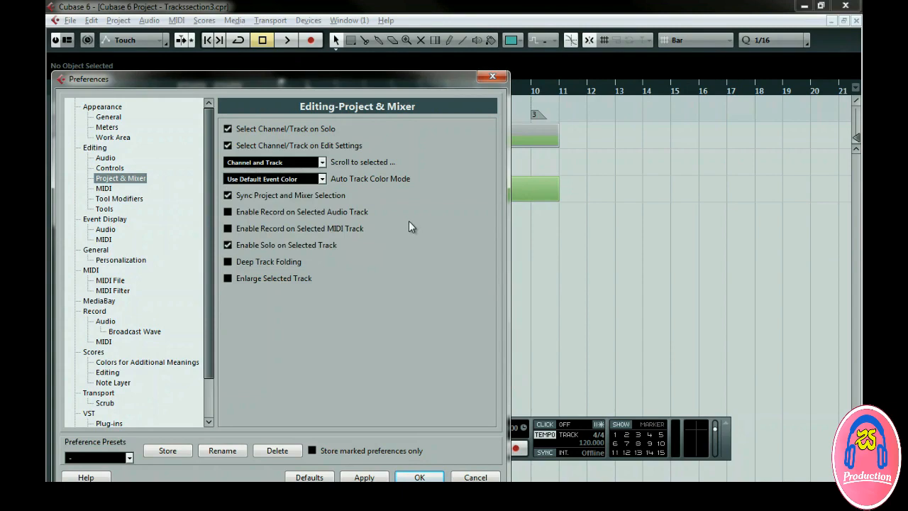
{"action": "left_click", "coordinate": [229, 279]}
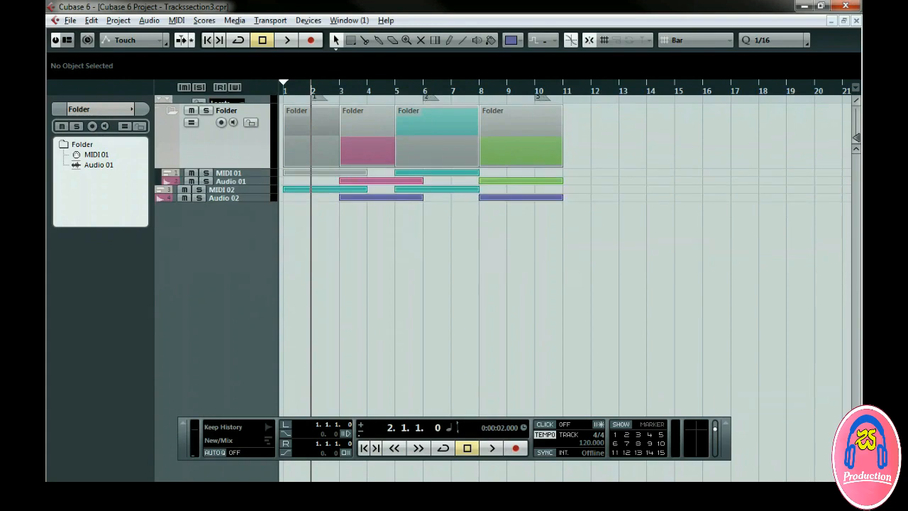
Select several tracks and the folder track in turn to examine how the selected track is enlarged.
{"action": "left_click", "coordinate": [249, 177]}
{"action": "left_click", "coordinate": [252, 188]}
{"action": "left_click", "coordinate": [253, 194]}
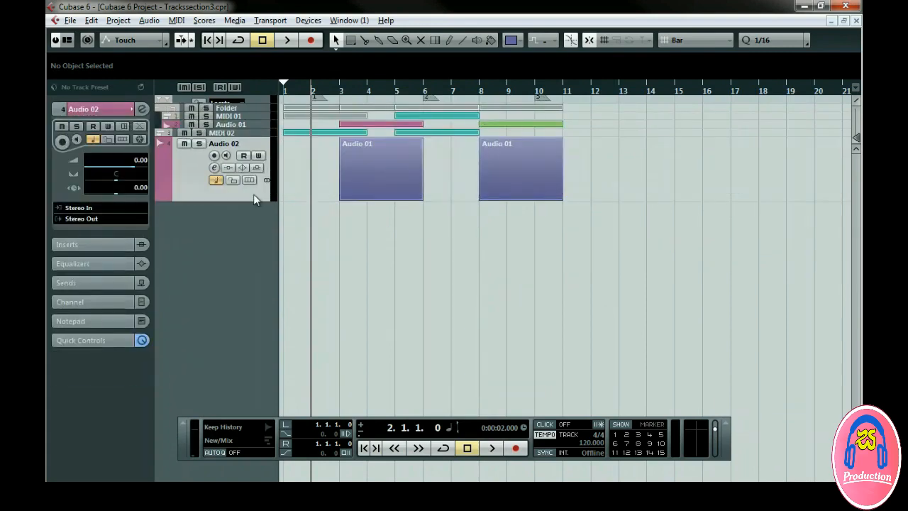
{"action": "left_click", "coordinate": [254, 110]}
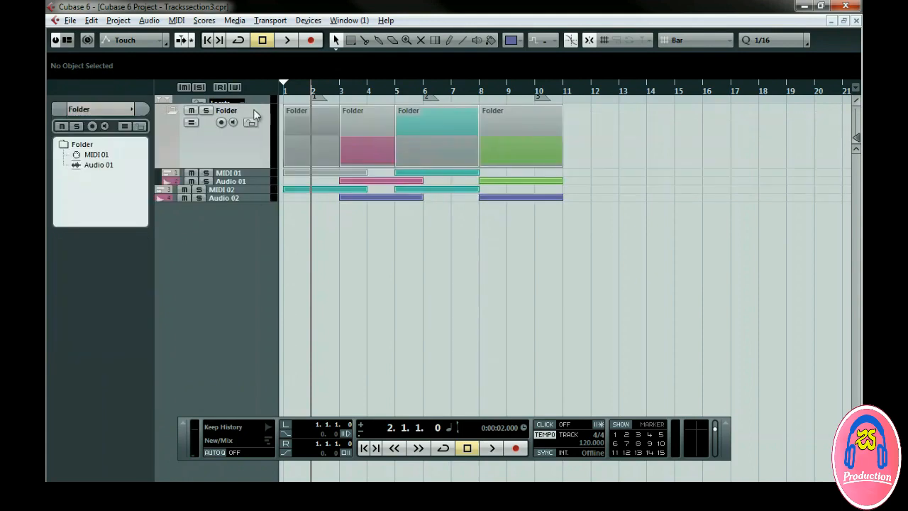
Turn off Enlarge Selected Track in the Editing – Project & Mixer preferences.
{"action": "key", "text": "ctrl+comma"}
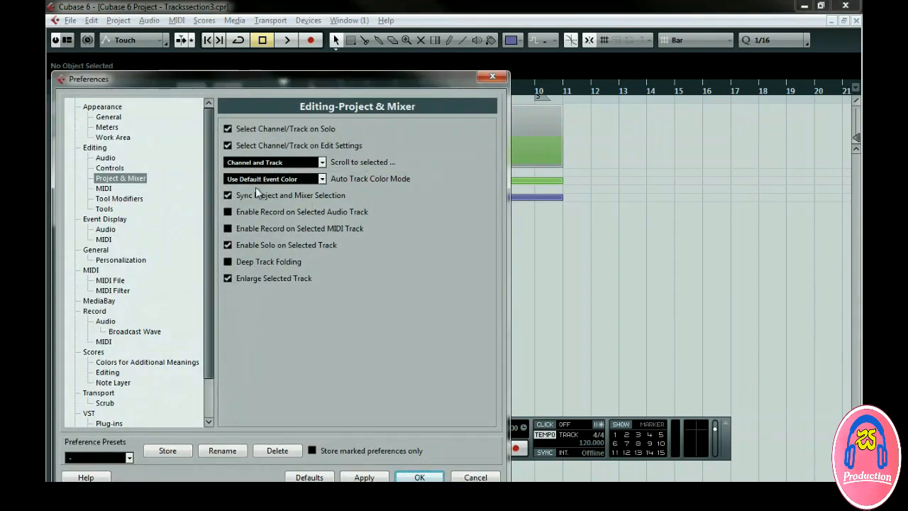
{"action": "left_click", "coordinate": [228, 279]}
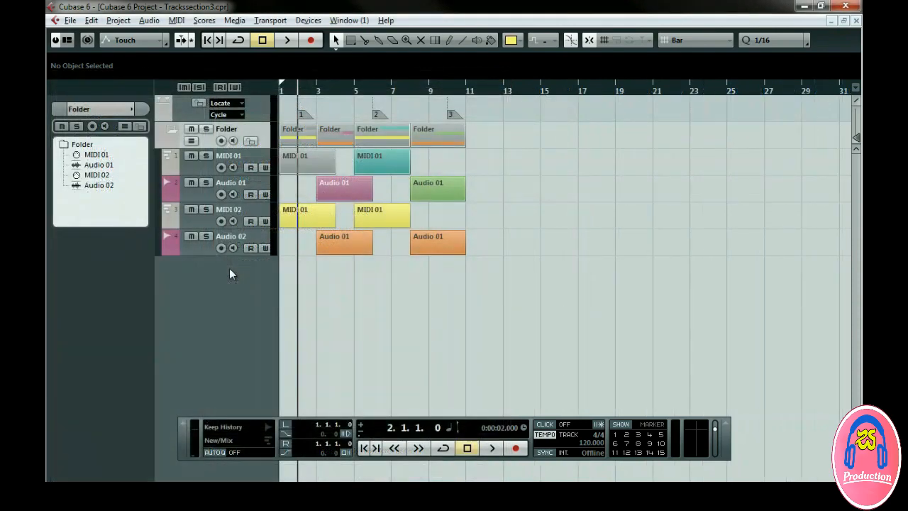
Add a ruler track and move it to the top of the track list.
{"action": "right_click", "coordinate": [230, 270]}
{"action": "left_click", "coordinate": [268, 414]}
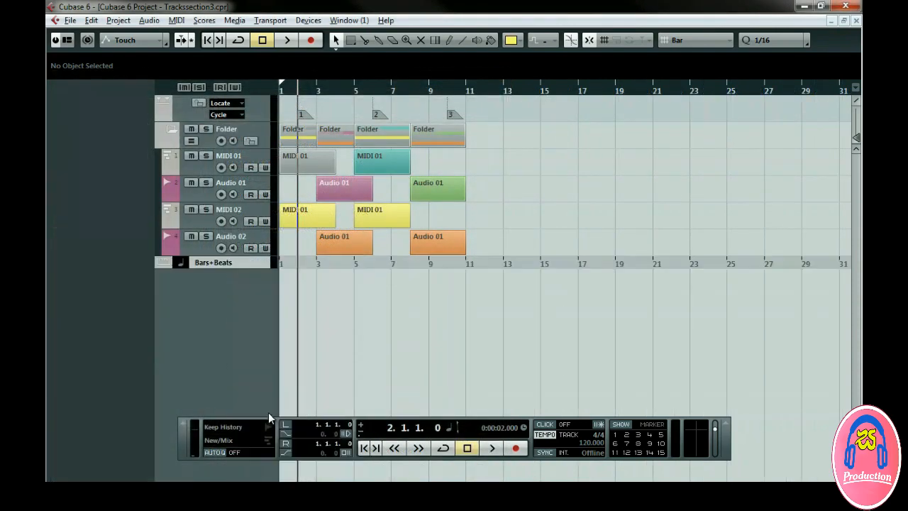
{"action": "left_click_drag", "start_coordinate": [254, 262], "coordinate": [255, 103]}
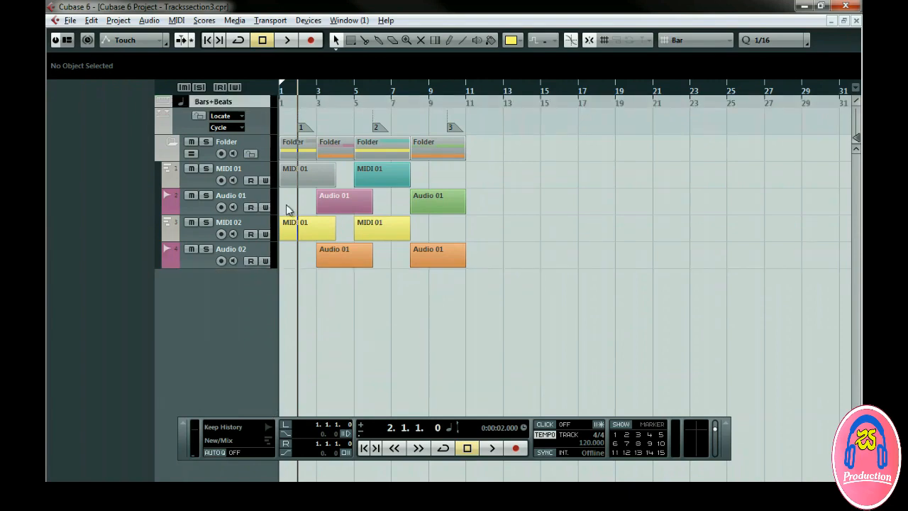
Add a second ruler track and set the two rulers' display formats to Seconds and Timecode.
{"action": "right_click", "coordinate": [222, 292]}
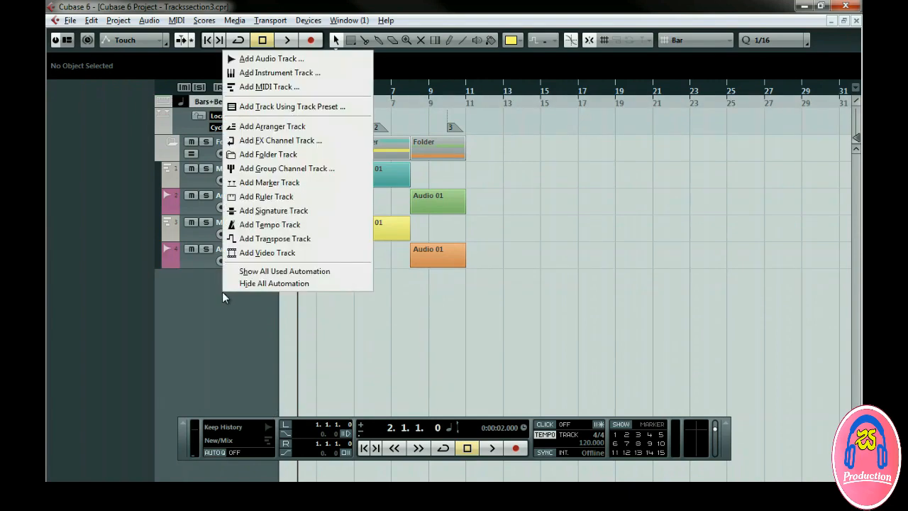
{"action": "left_click", "coordinate": [254, 197]}
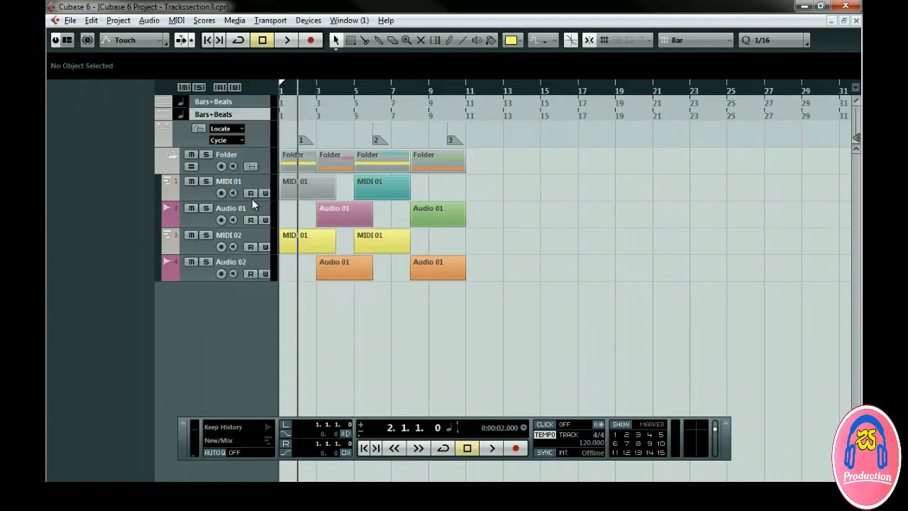
{"action": "left_click", "coordinate": [353, 106]}
{"action": "left_click", "coordinate": [383, 122]}
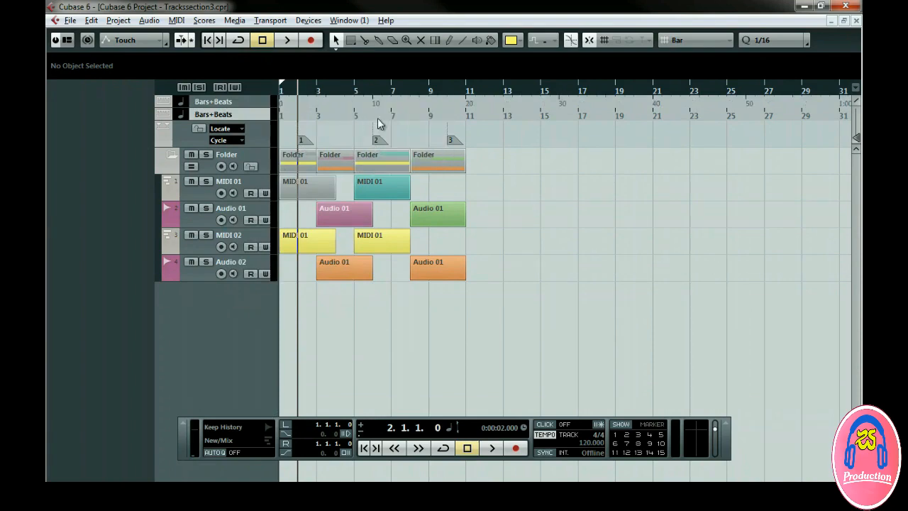
{"action": "left_click", "coordinate": [414, 120]}
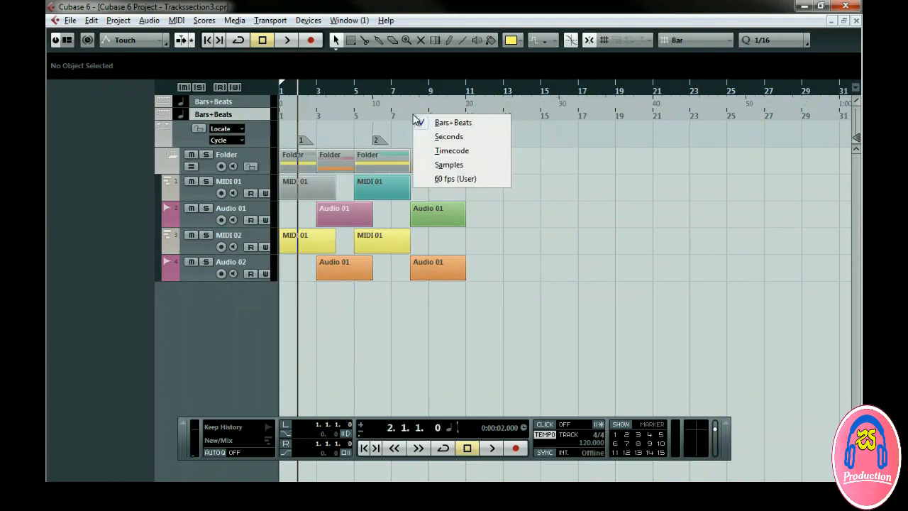
{"action": "left_click", "coordinate": [432, 150]}
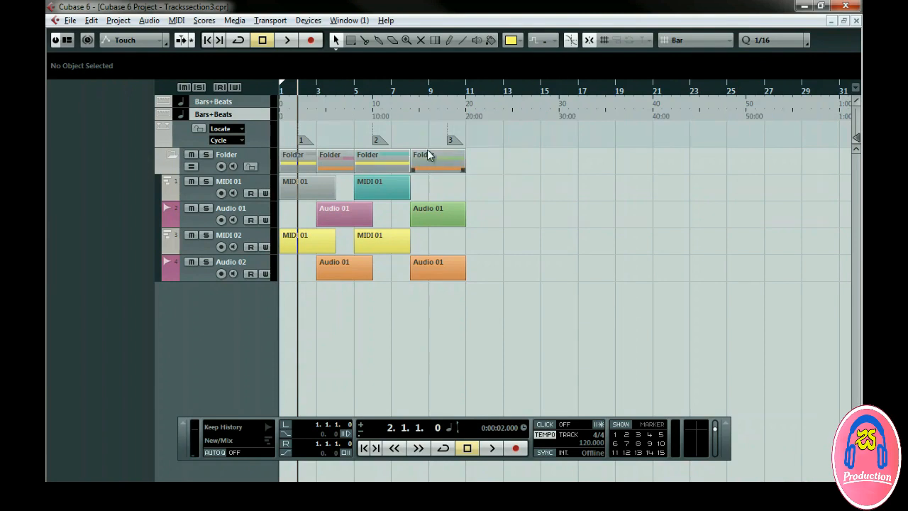
Select the MIDI 01 track and select all its events through the track context menu.
{"action": "left_click", "coordinate": [251, 179]}
{"action": "right_click", "coordinate": [252, 178]}
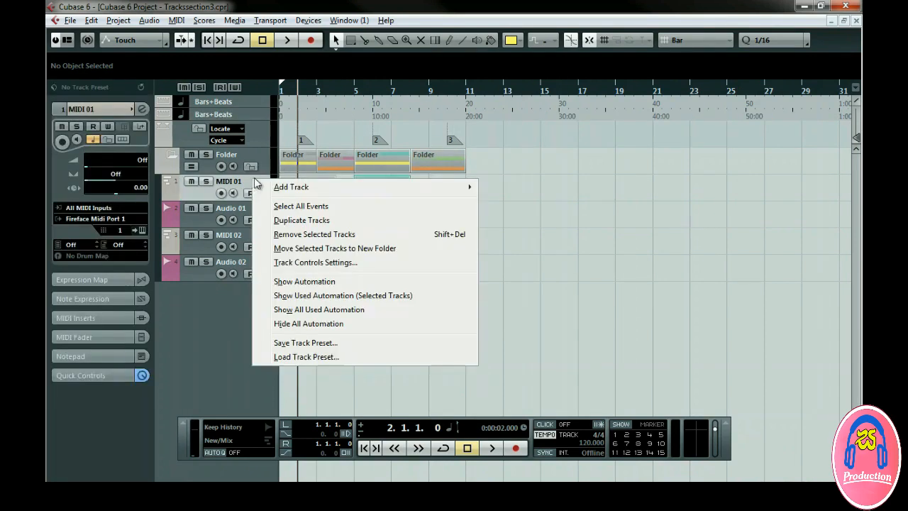
{"action": "mouse_move", "coordinate": [390, 189]}
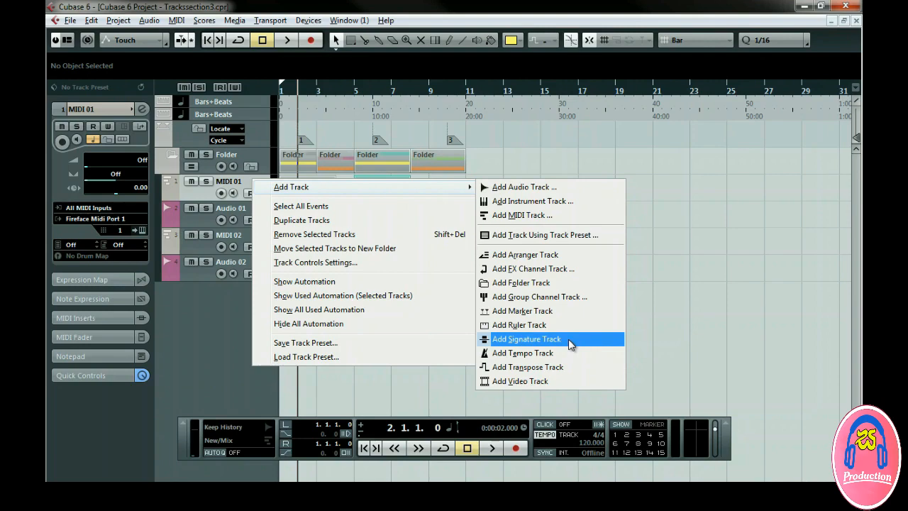
{"action": "left_click", "coordinate": [664, 330]}
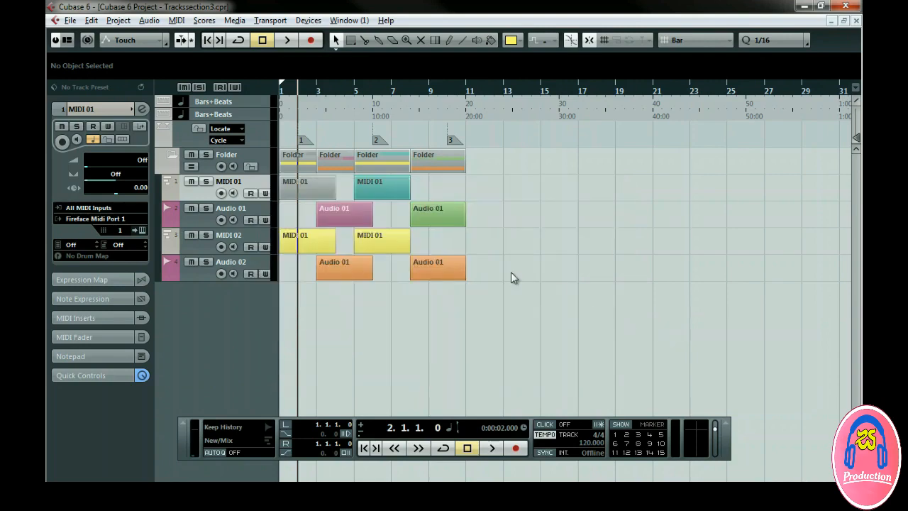
{"action": "right_click", "coordinate": [202, 193]}
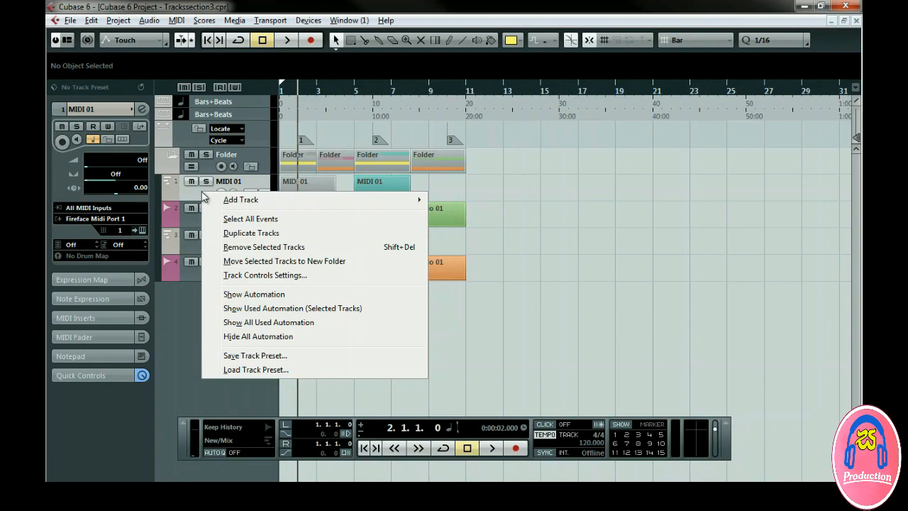
{"action": "left_click", "coordinate": [227, 220]}
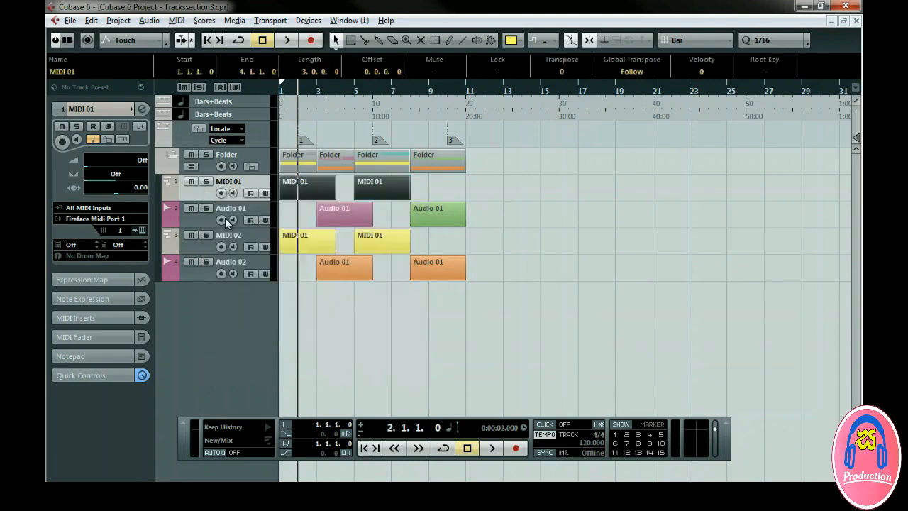
Duplicate the MIDI 01 track and remove the duplicate again.
{"action": "right_click", "coordinate": [205, 195]}
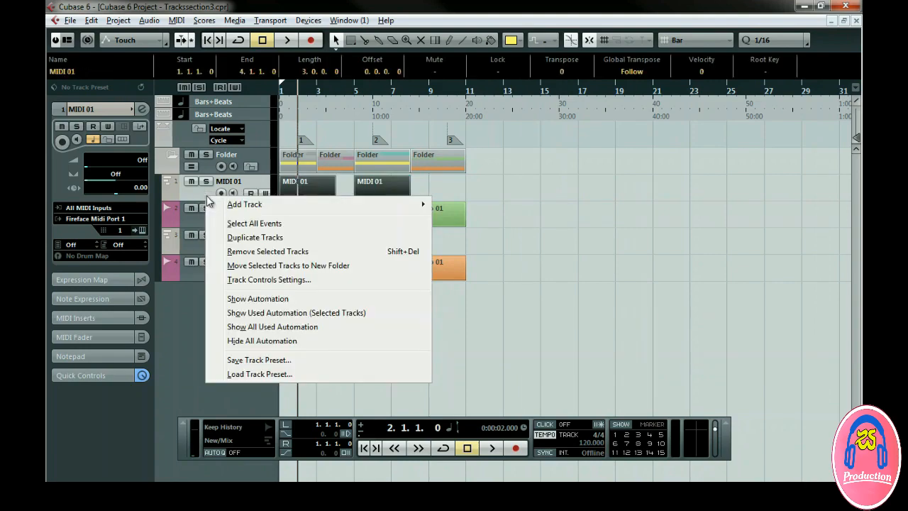
{"action": "left_click", "coordinate": [224, 235]}
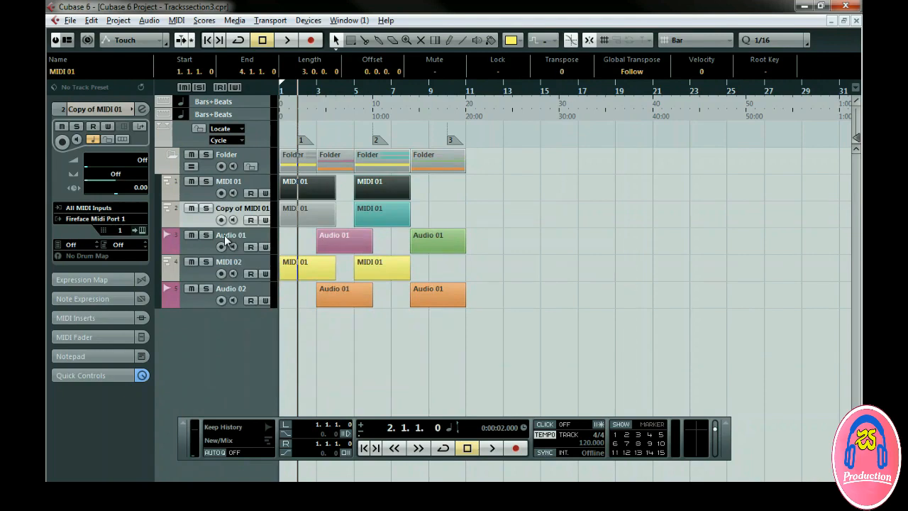
{"action": "right_click", "coordinate": [207, 212]}
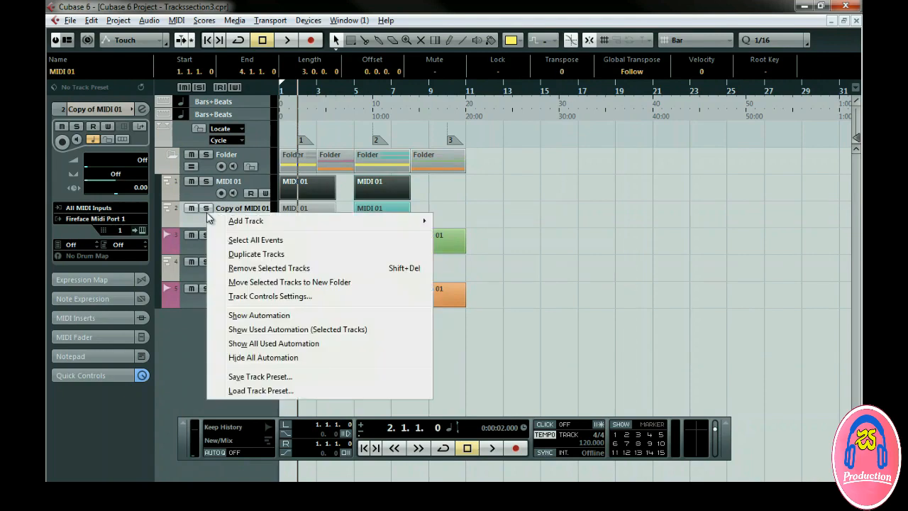
{"action": "left_click", "coordinate": [242, 268]}
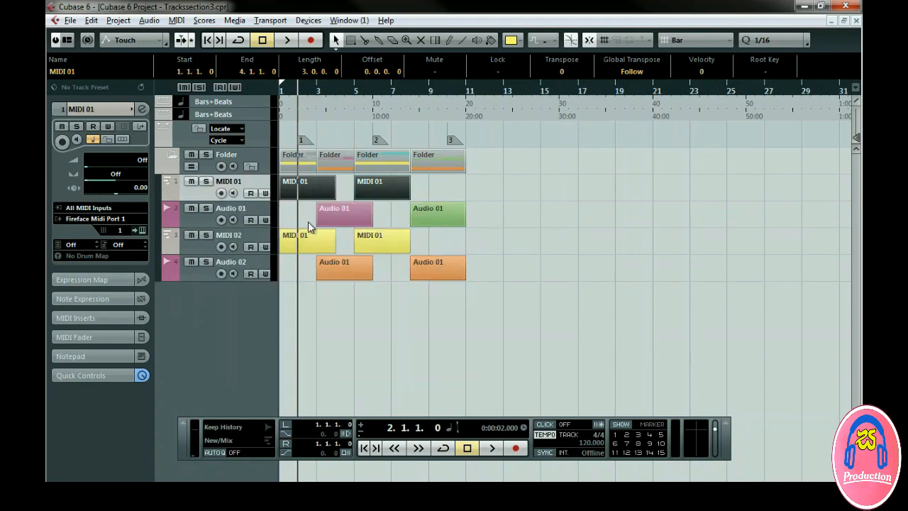
Remove the Audio 01 and MIDI 02 tracks from the project.
{"action": "left_click", "coordinate": [257, 216]}
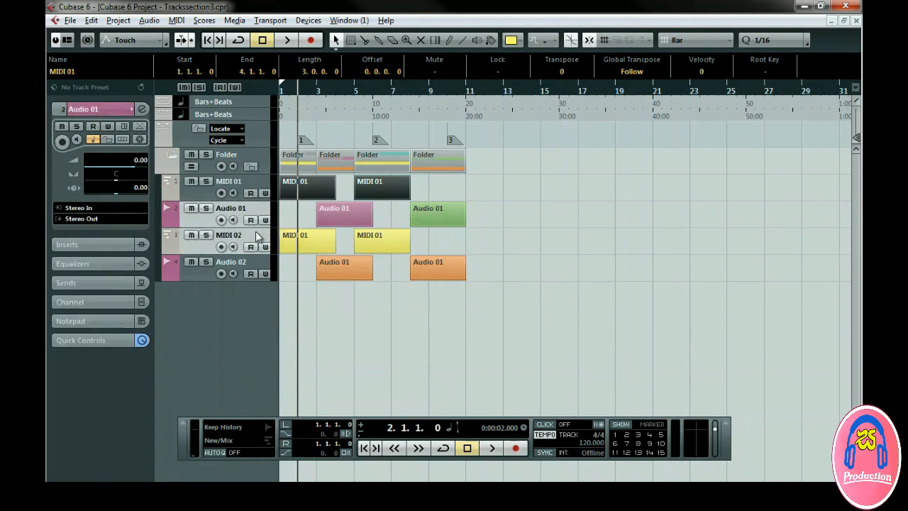
{"action": "right_click", "coordinate": [256, 232]}
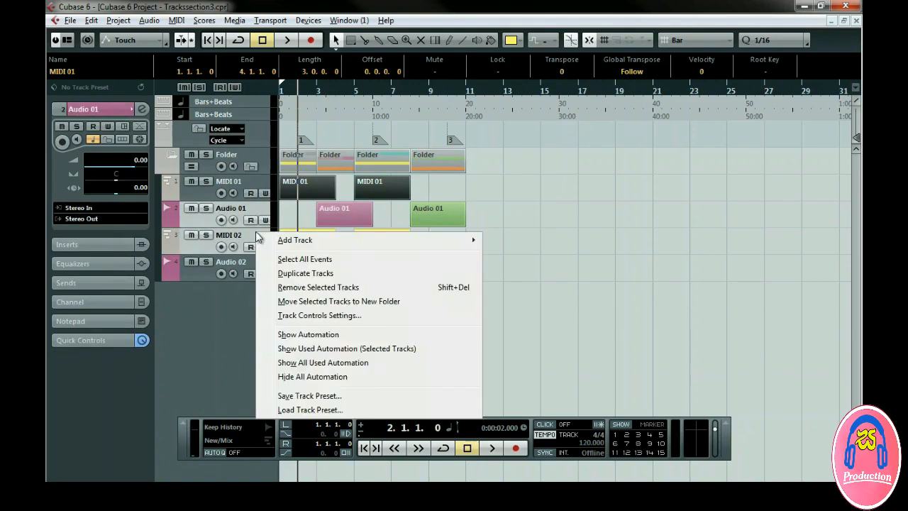
{"action": "left_click", "coordinate": [315, 287]}
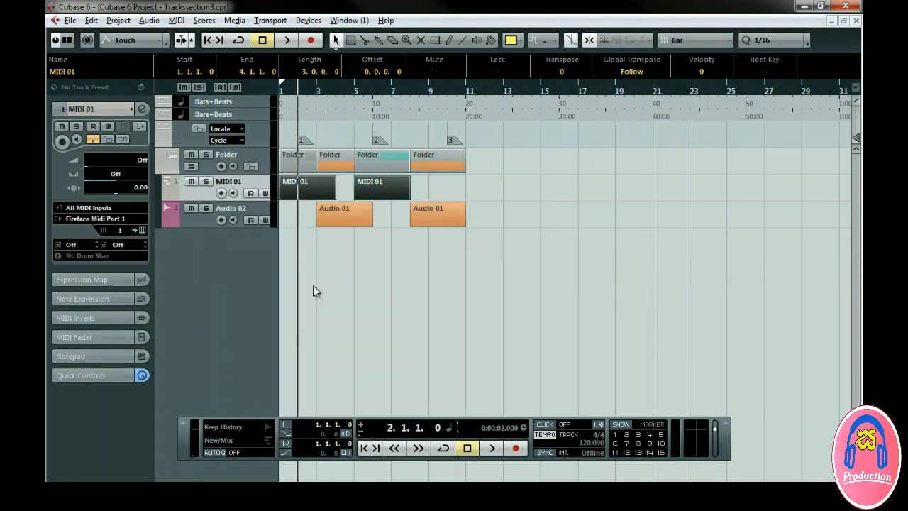
{"action": "left_click", "coordinate": [313, 285]}
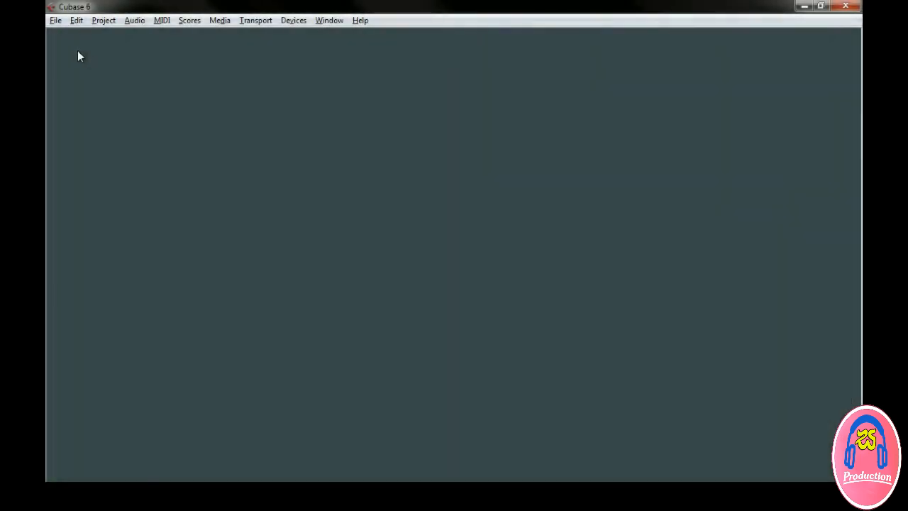
Open the project Track Presets from the 05-Track Presets folder.
{"action": "left_click", "coordinate": [55, 20]}
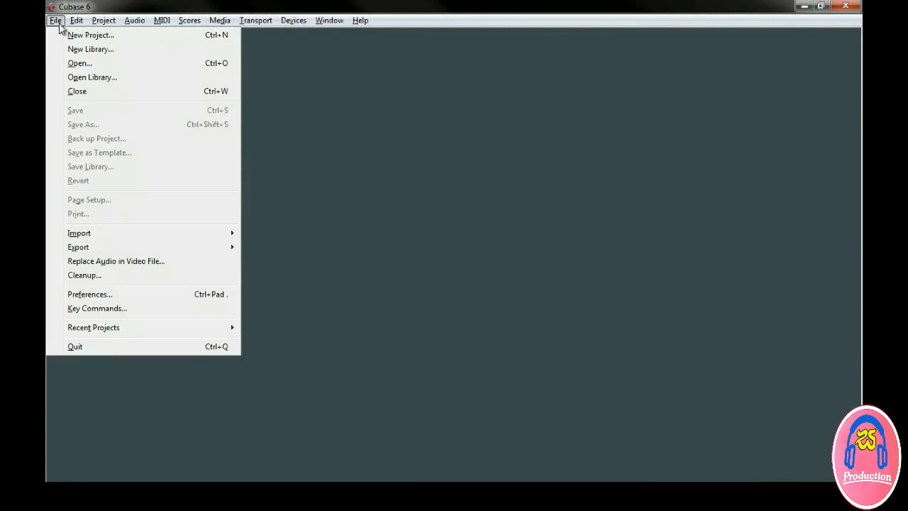
{"action": "left_click", "coordinate": [74, 63]}
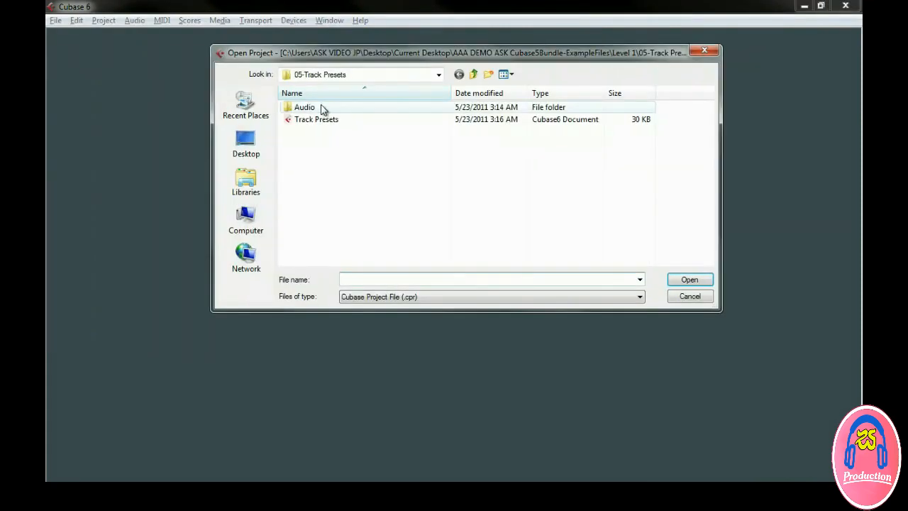
{"action": "double_click", "coordinate": [329, 122]}
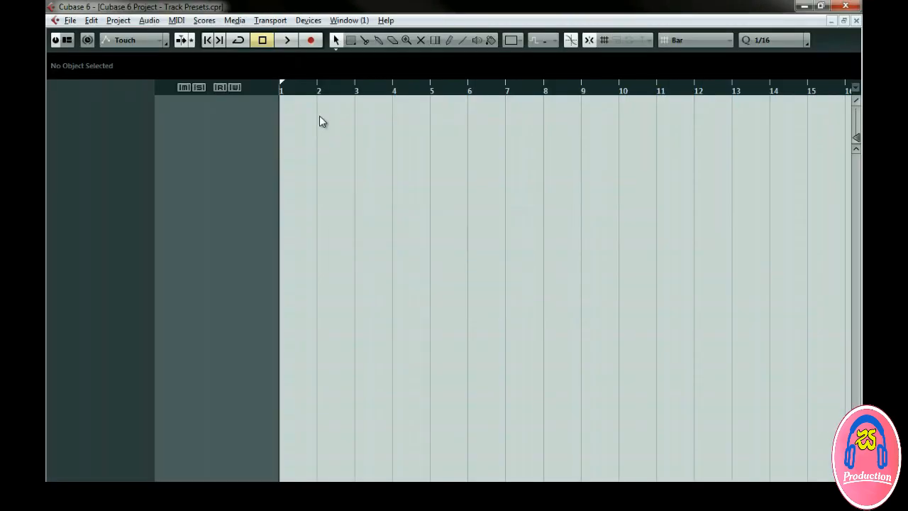
Add an audio track from the 80s Wall Lite preset, after resetting and filtering by Guitar/Plucked, E. Guitar and Rock/Metal.
{"action": "right_click", "coordinate": [247, 122]}
{"action": "left_click", "coordinate": [252, 125]}
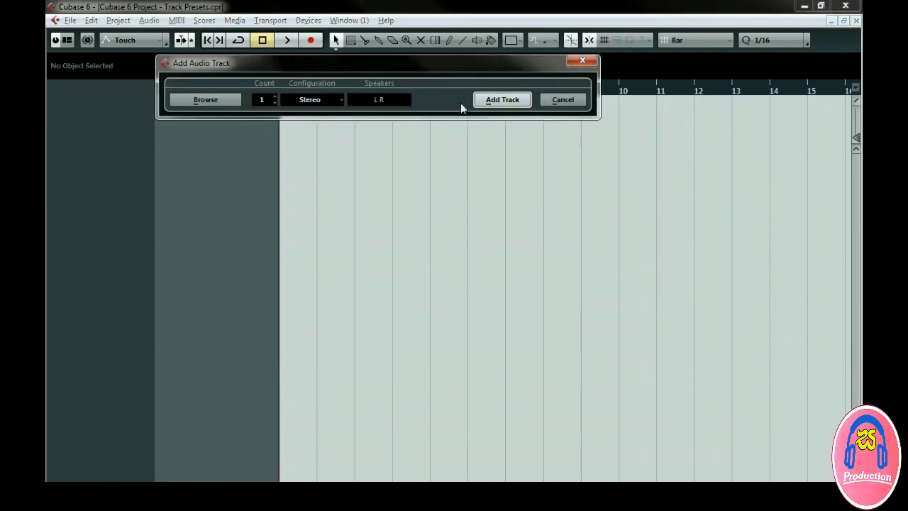
{"action": "left_click", "coordinate": [229, 102]}
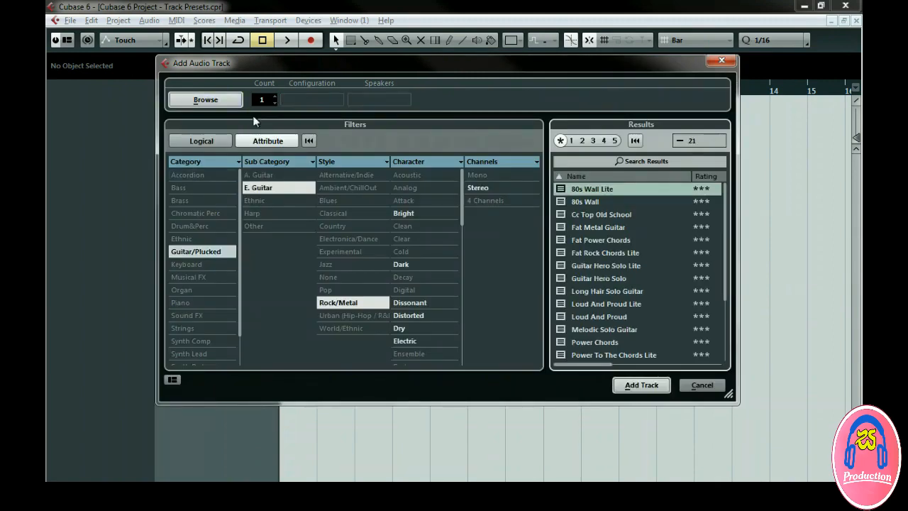
{"action": "left_click", "coordinate": [308, 142]}
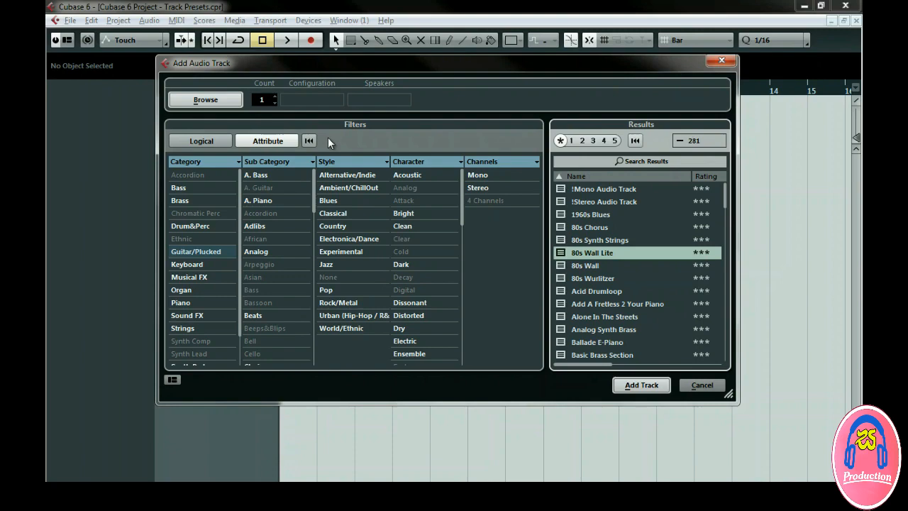
{"action": "left_click", "coordinate": [221, 251]}
{"action": "left_click", "coordinate": [272, 188]}
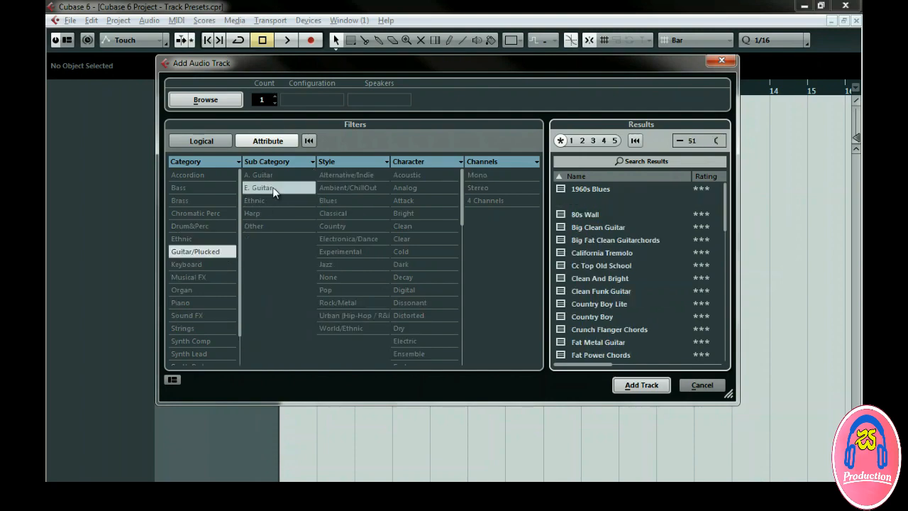
{"action": "left_click", "coordinate": [348, 302]}
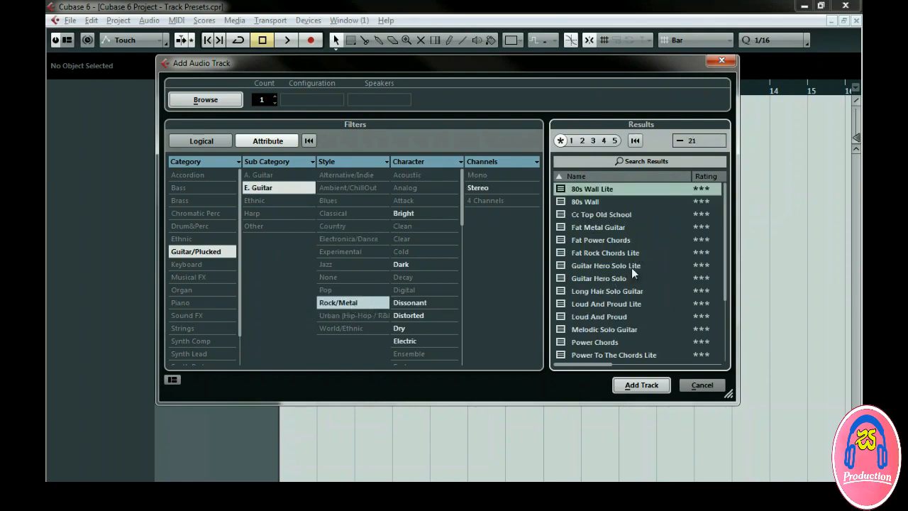
{"action": "double_click", "coordinate": [628, 189]}
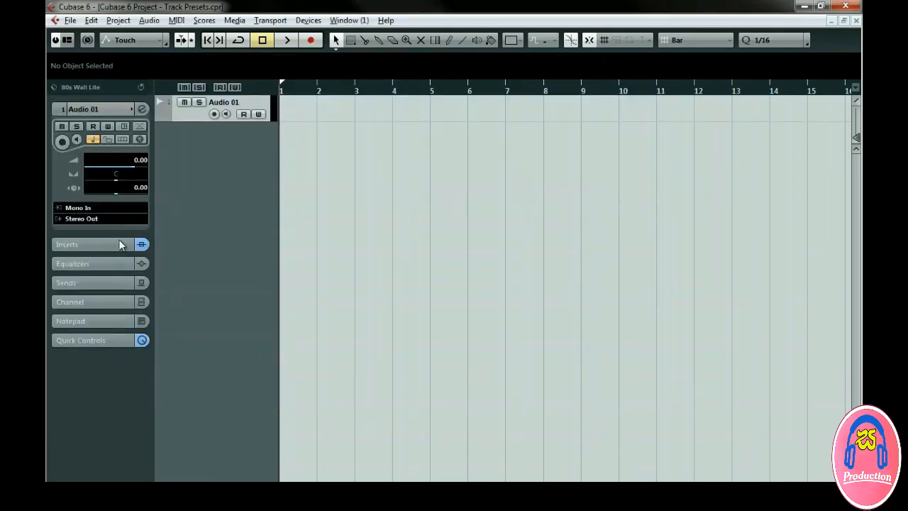
Expand the track's inserts and load the 80s Wall track preset onto the Audio 01 track.
{"action": "left_click", "coordinate": [120, 244]}
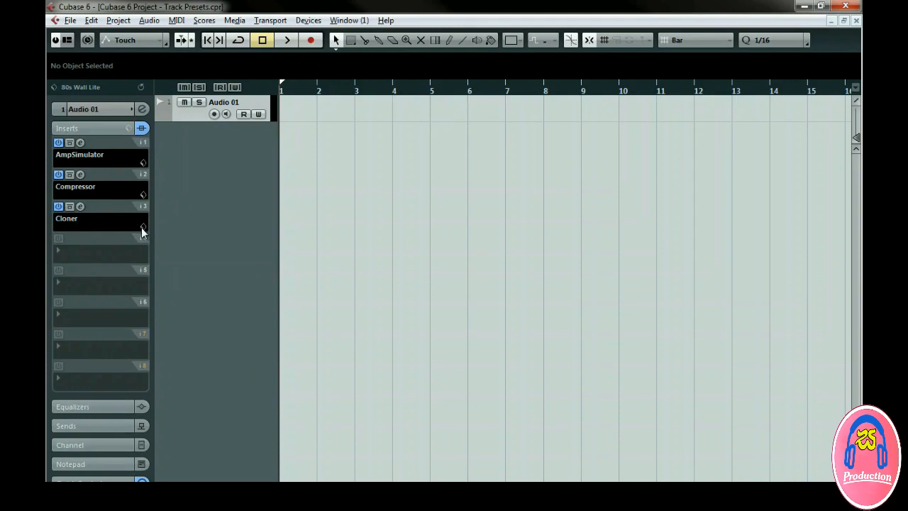
{"action": "left_click", "coordinate": [227, 115]}
{"action": "left_click", "coordinate": [227, 115]}
{"action": "right_click", "coordinate": [231, 115]}
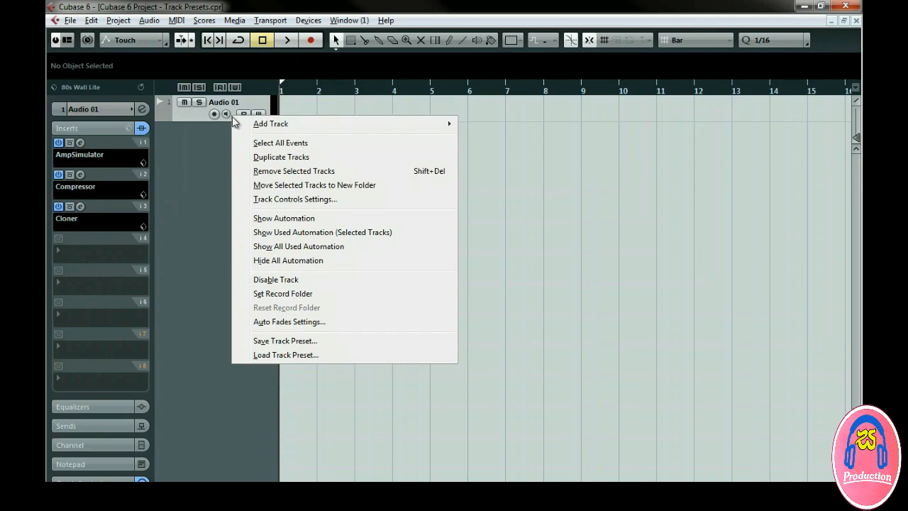
{"action": "left_click", "coordinate": [283, 358]}
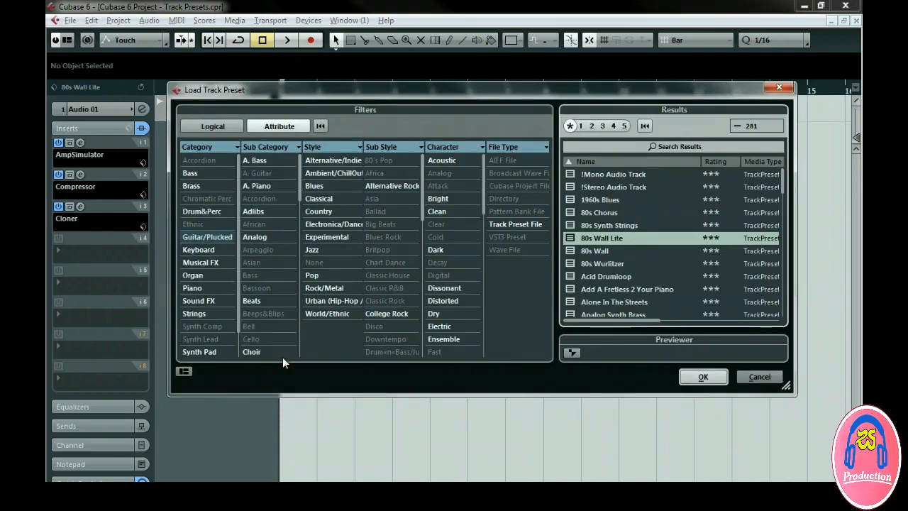
{"action": "double_click", "coordinate": [611, 251]}
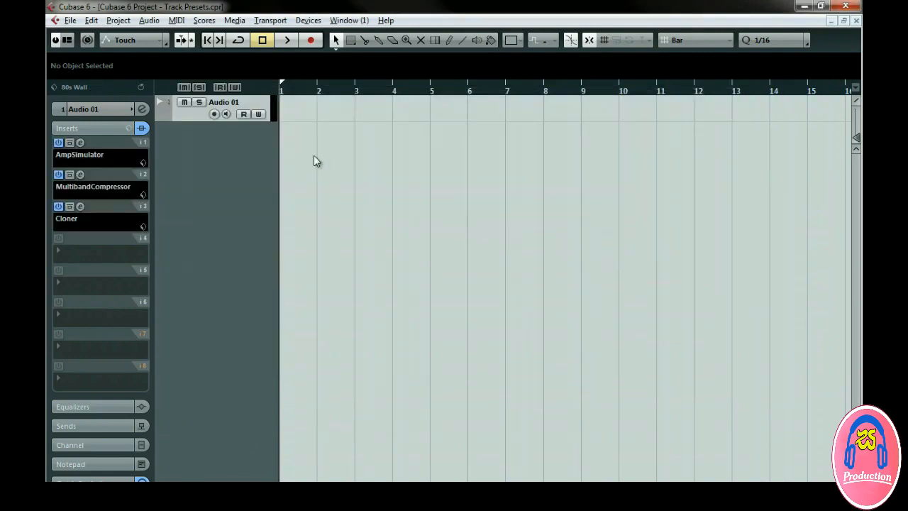
Reset the preset filters, search the track presets for wall and load 80s Wall from the inspector.
{"action": "left_click", "coordinate": [107, 89]}
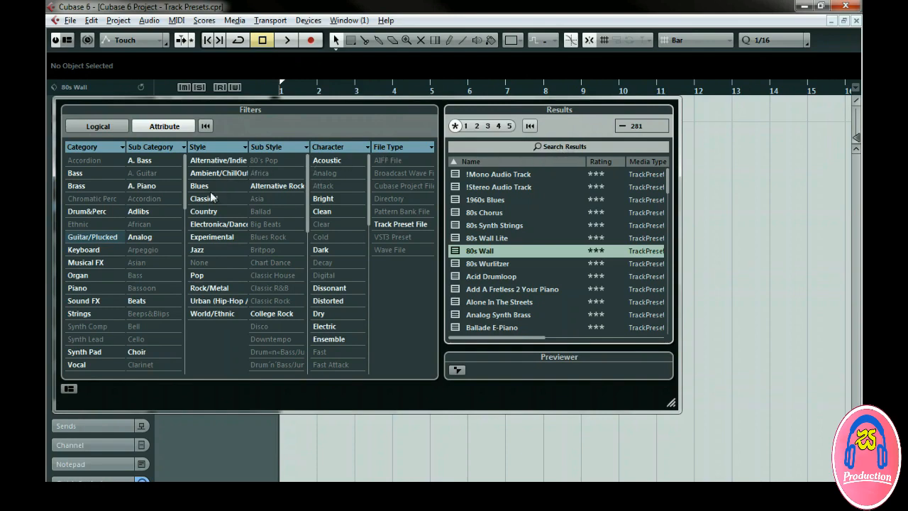
{"action": "left_click", "coordinate": [106, 236]}
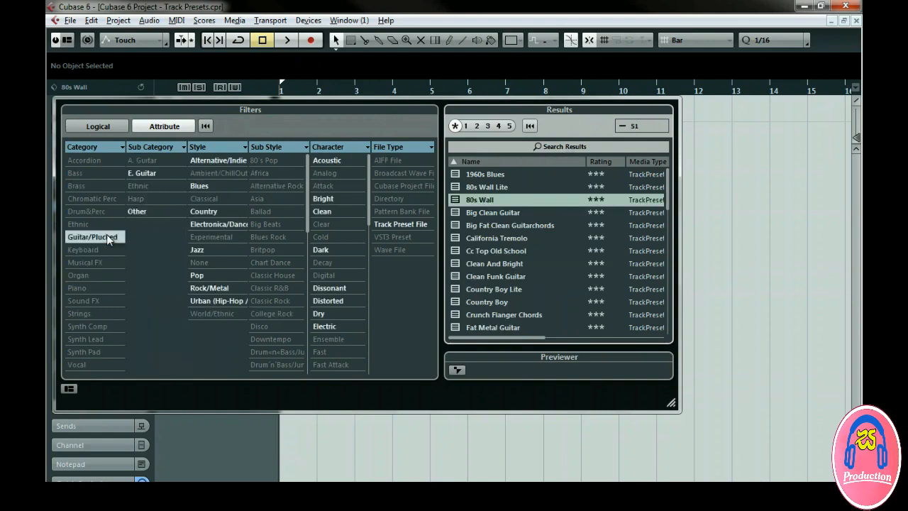
{"action": "left_click", "coordinate": [204, 132]}
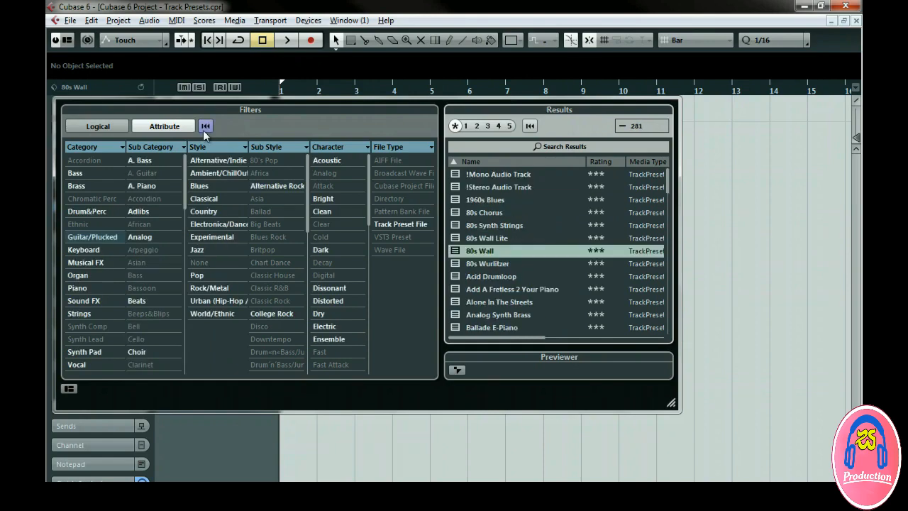
{"action": "left_click", "coordinate": [542, 146]}
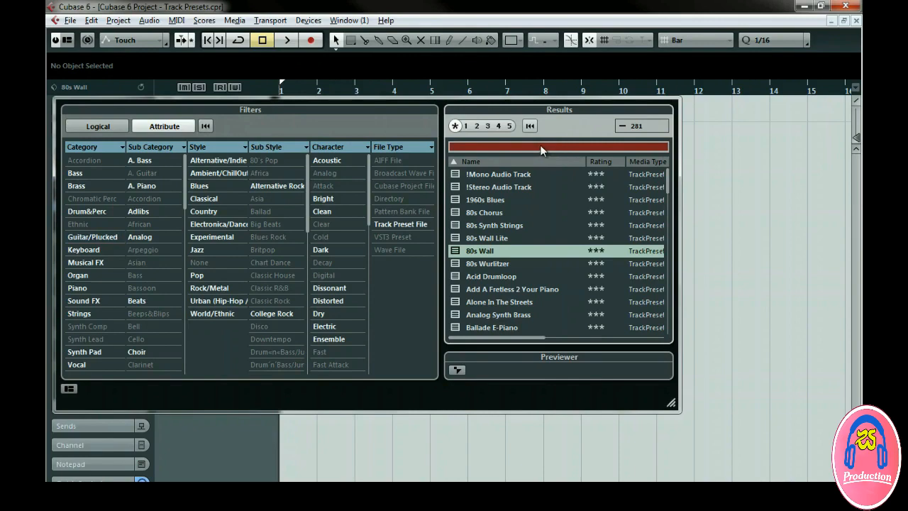
{"action": "type", "text": "wall"}
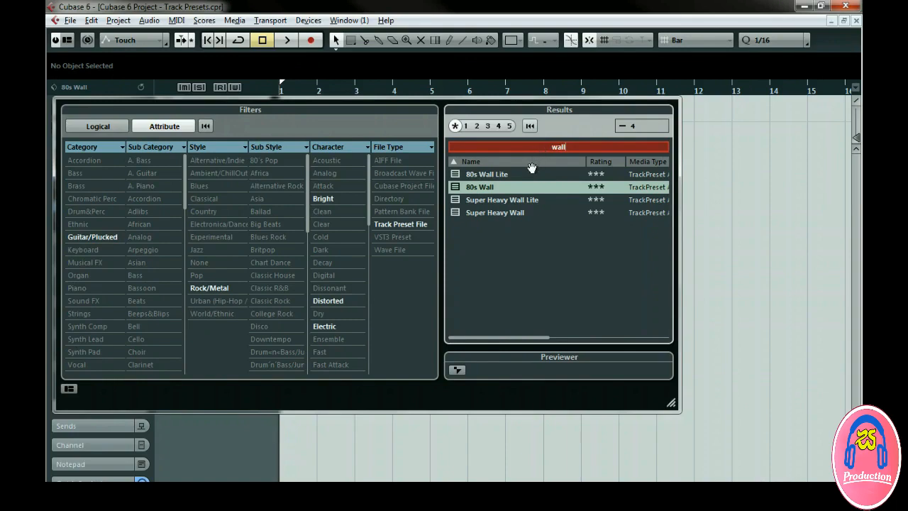
{"action": "double_click", "coordinate": [505, 187]}
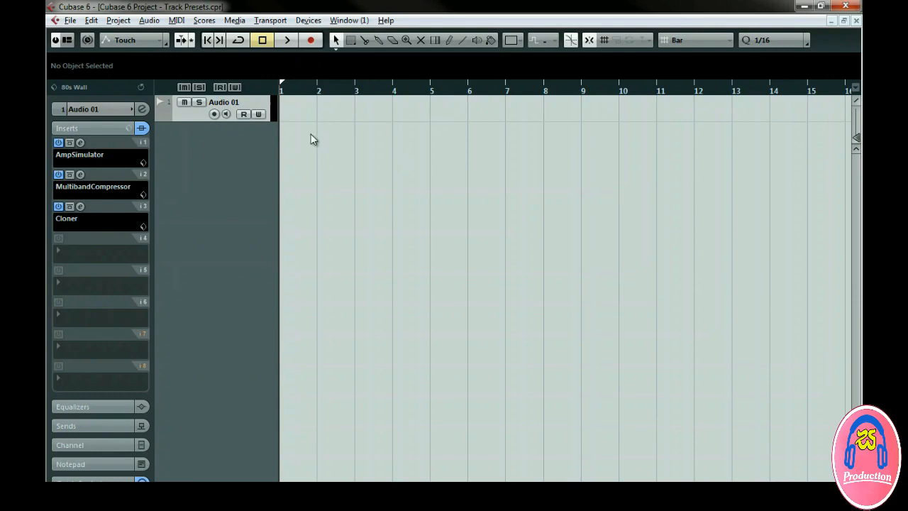
Start saving the track as a preset named new wall and set its Category to Accordion.
{"action": "right_click", "coordinate": [261, 102]}
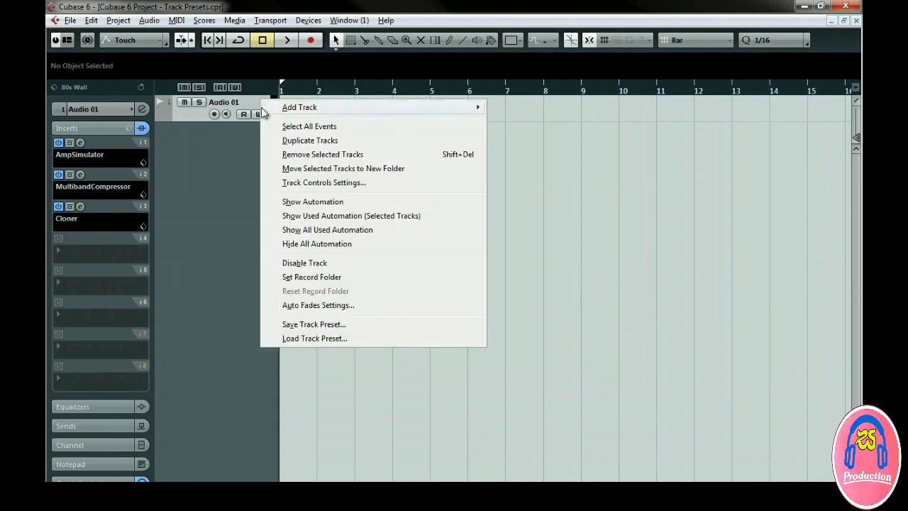
{"action": "left_click", "coordinate": [302, 326]}
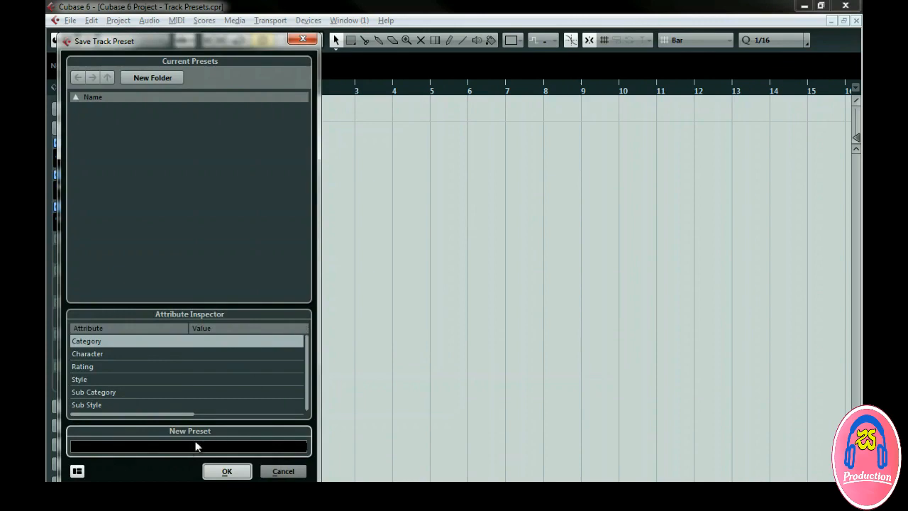
{"action": "type", "text": "new wall"}
{"action": "left_click", "coordinate": [77, 471]}
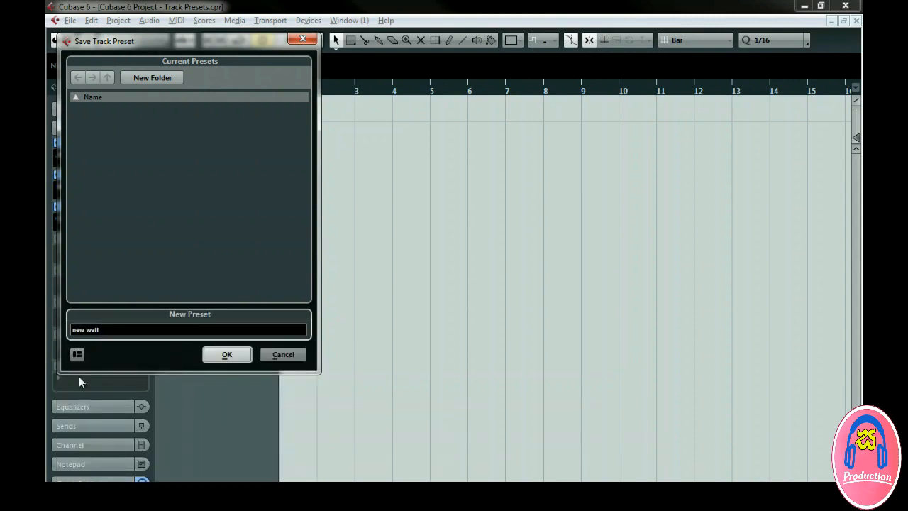
{"action": "left_click", "coordinate": [78, 354]}
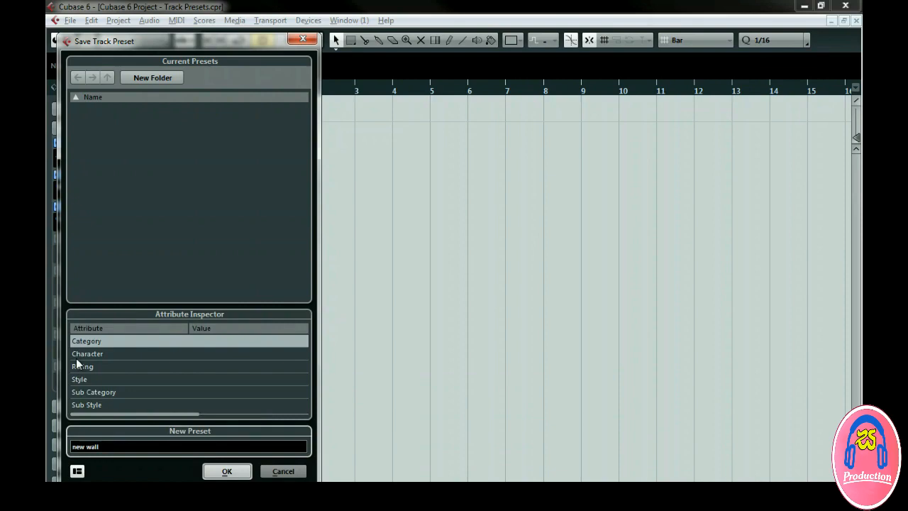
{"action": "left_click", "coordinate": [210, 341]}
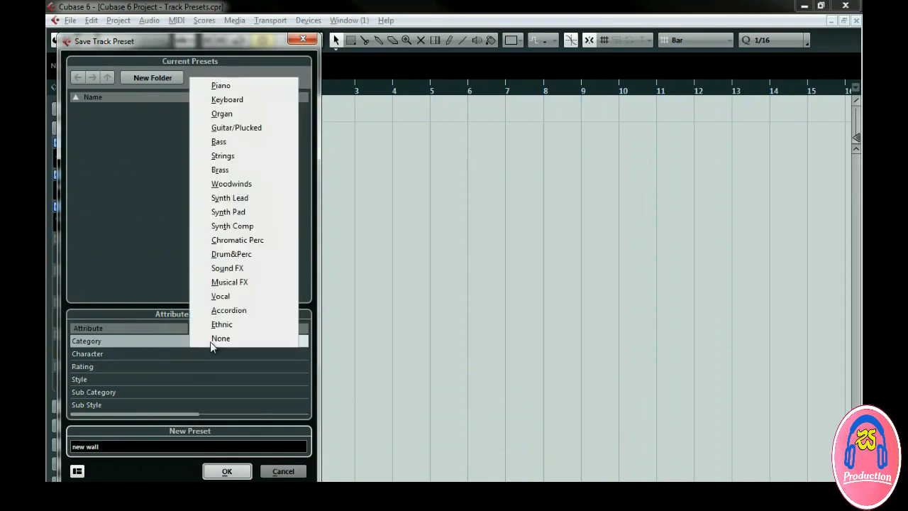
{"action": "left_click", "coordinate": [214, 308]}
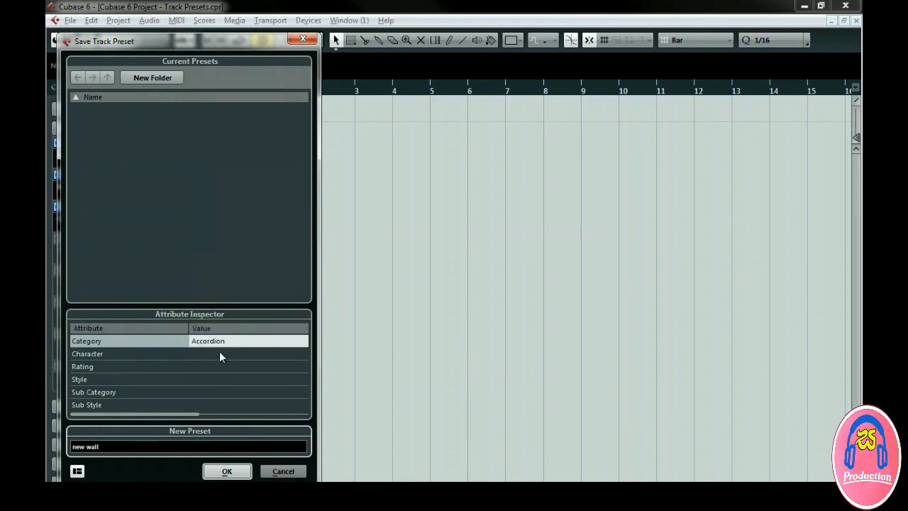
Set the preset's Character to Vintage, Metallic, Fast Attack and Long Release, then save the preset.
{"action": "left_click", "coordinate": [220, 351]}
{"action": "left_click", "coordinate": [246, 288]}
{"action": "left_click", "coordinate": [434, 288]}
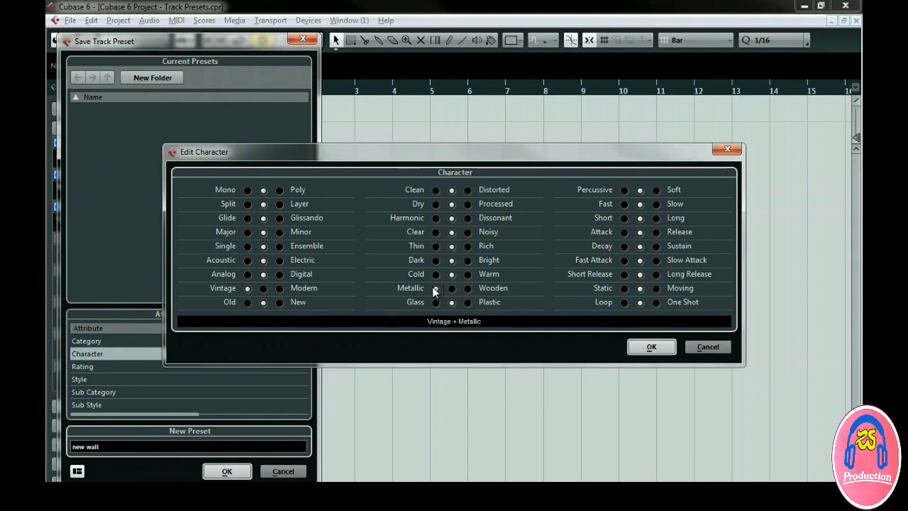
{"action": "left_click", "coordinate": [623, 261]}
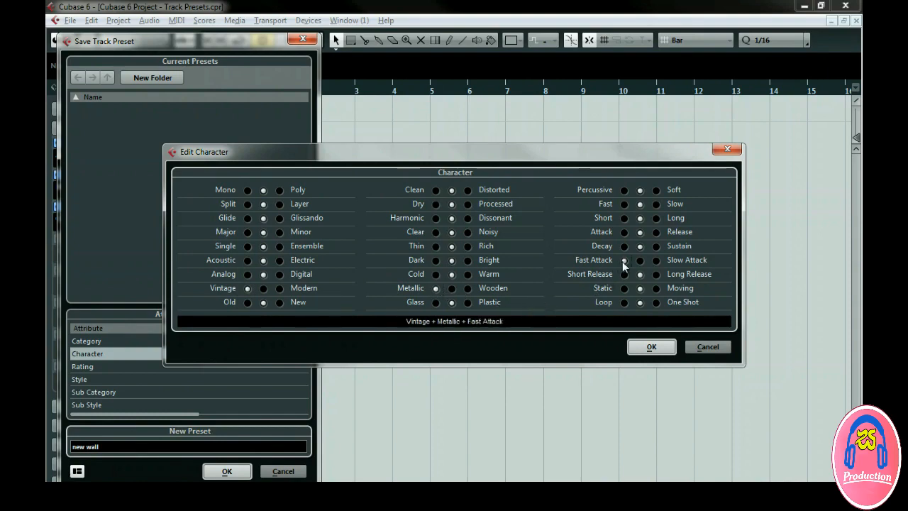
{"action": "left_click", "coordinate": [655, 275]}
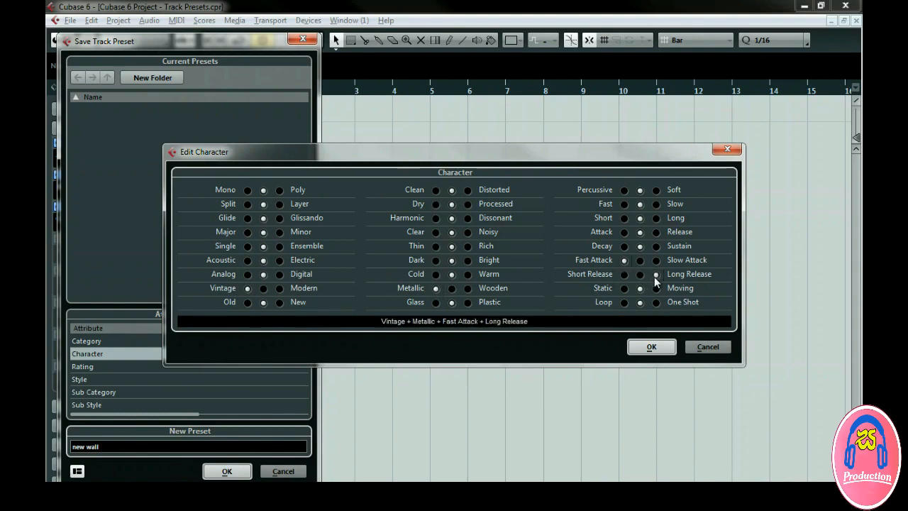
{"action": "left_click", "coordinate": [650, 346]}
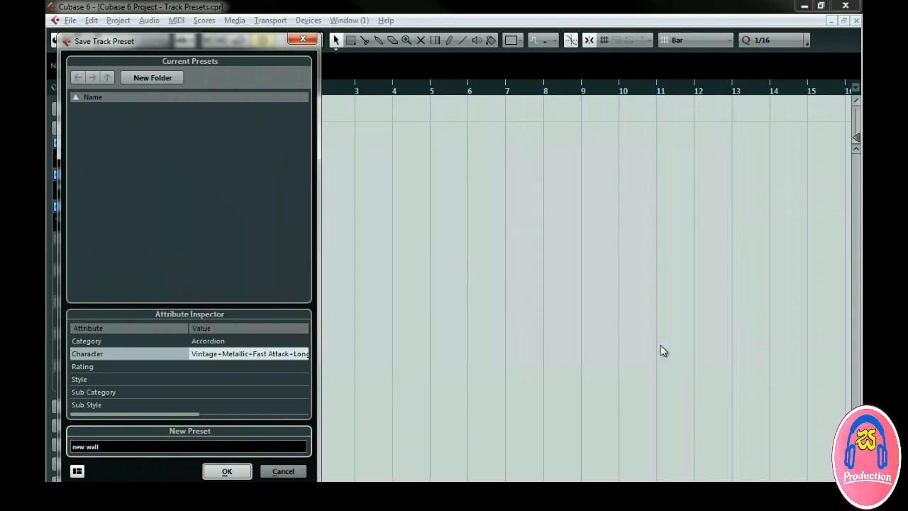
{"action": "left_click", "coordinate": [227, 471]}
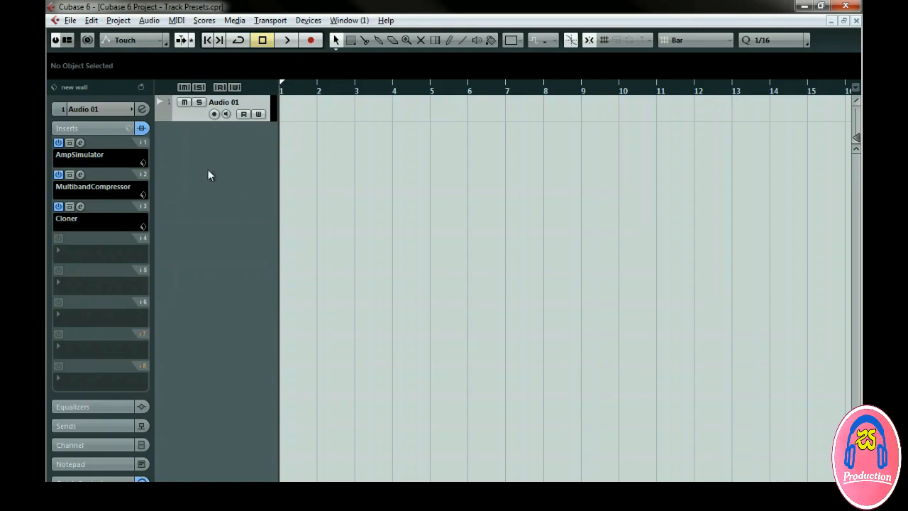
Load the new wall preset onto Audio 01 from the inspector's preset browser.
{"action": "left_click", "coordinate": [87, 89]}
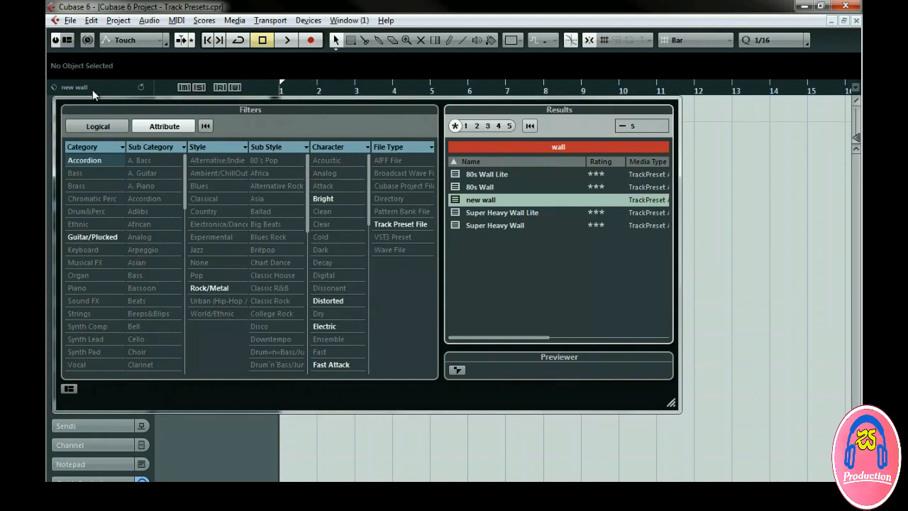
{"action": "double_click", "coordinate": [499, 201]}
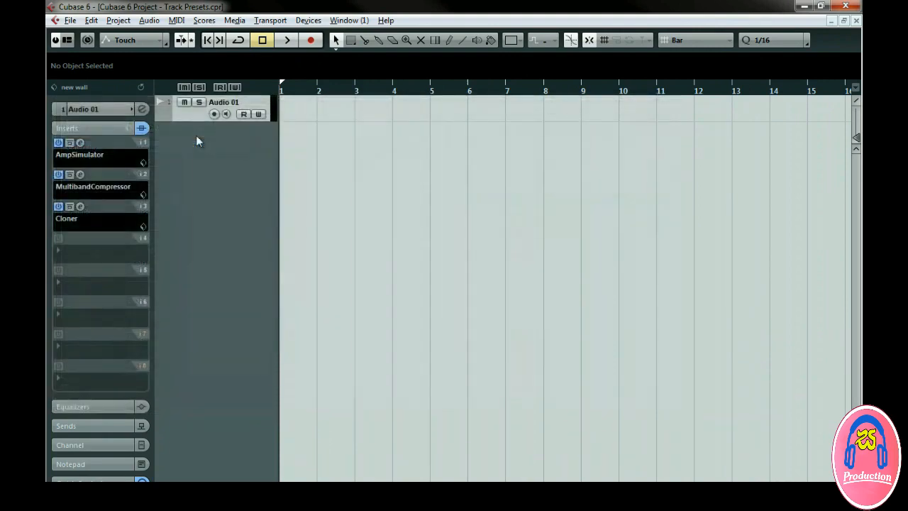
Start adding an instrument track and open the browser of instrument track presets.
{"action": "right_click", "coordinate": [196, 136]}
{"action": "left_click", "coordinate": [199, 161]}
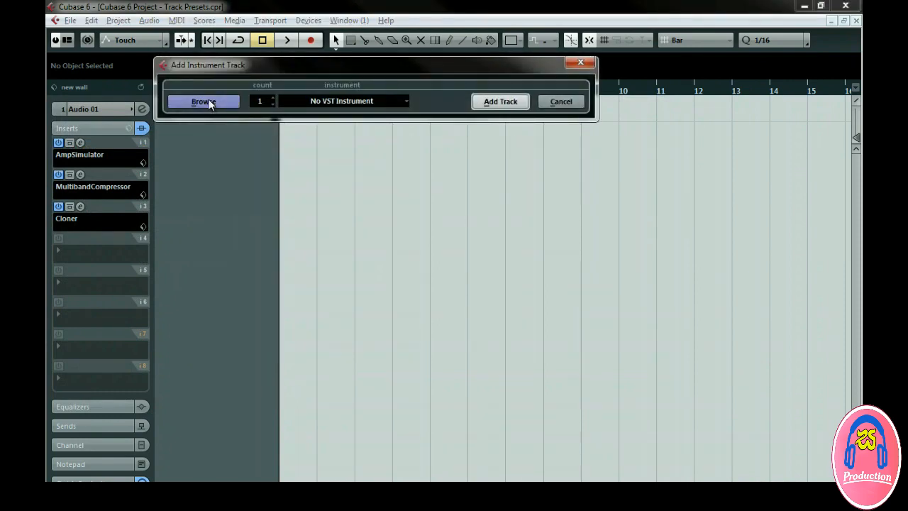
{"action": "left_click", "coordinate": [387, 101]}
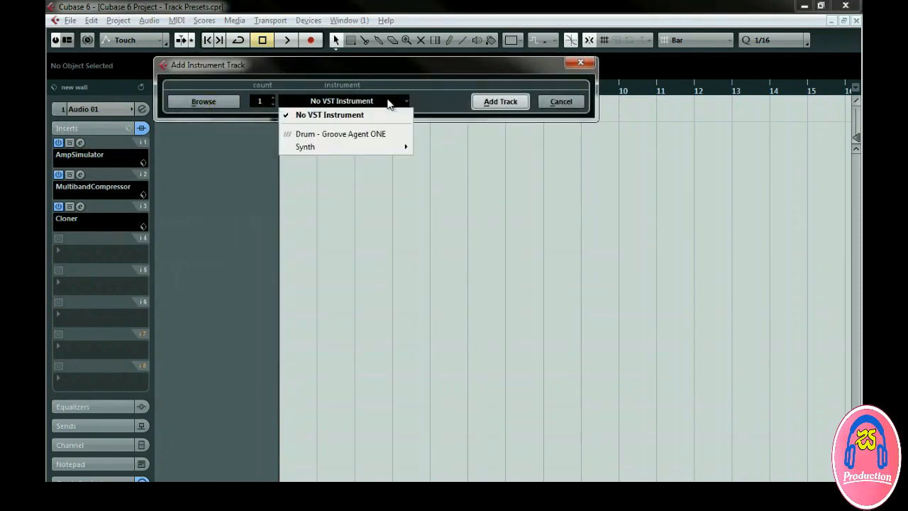
{"action": "mouse_move", "coordinate": [391, 148]}
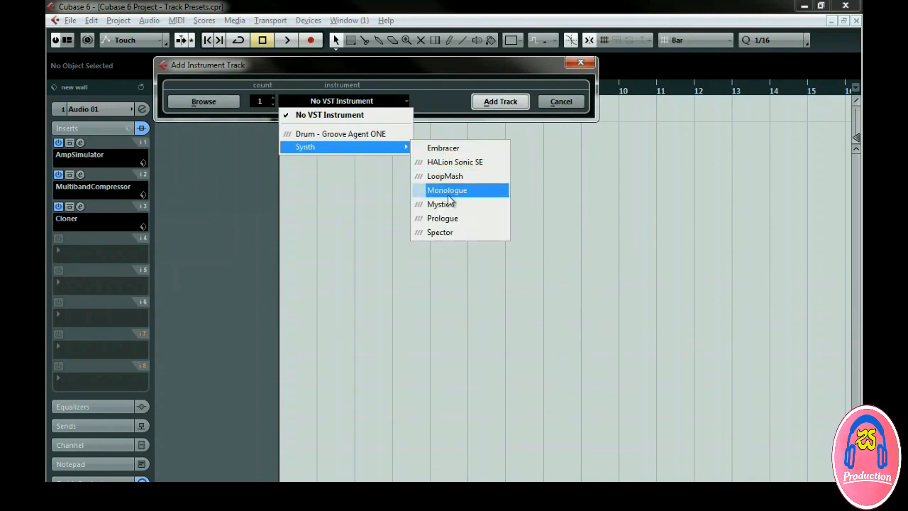
{"action": "left_click", "coordinate": [427, 94]}
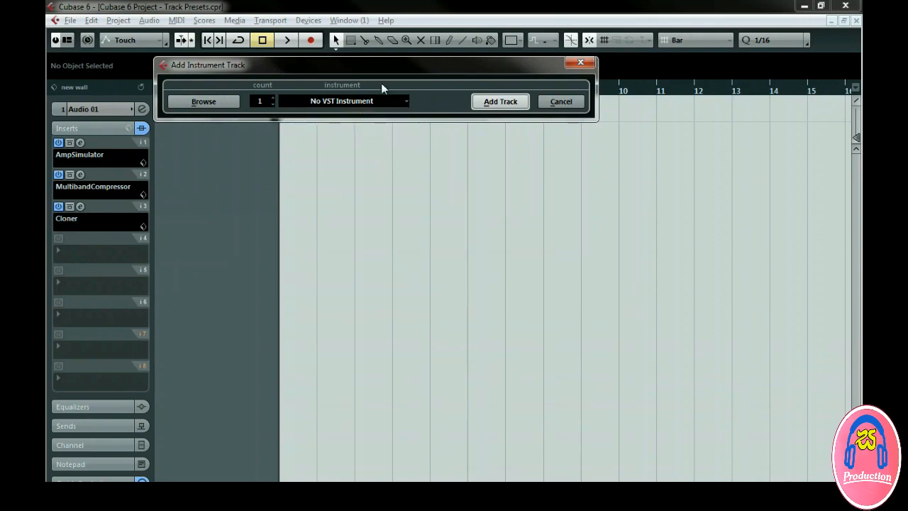
{"action": "left_click", "coordinate": [206, 105]}
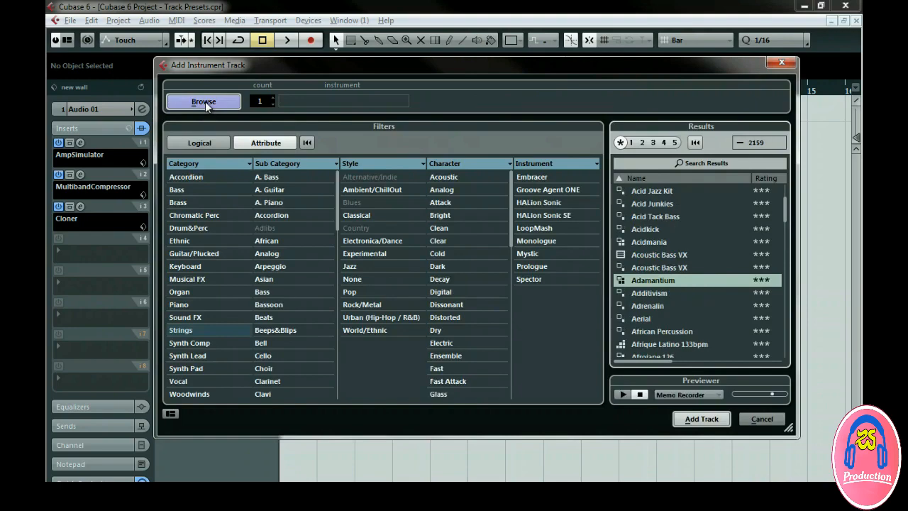